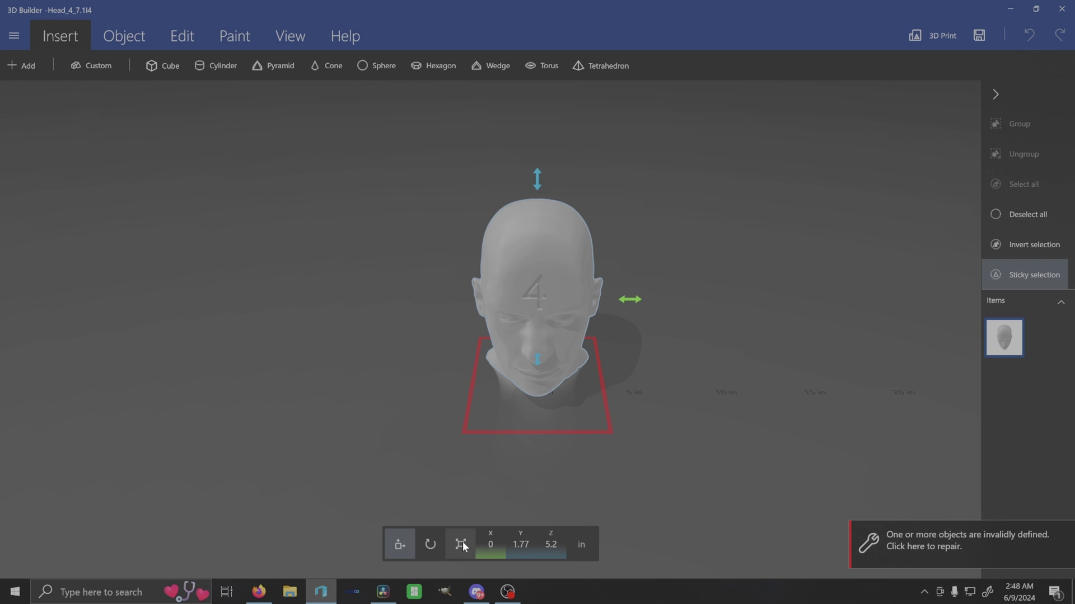
Scale the head model uniformly to 98% with proportions locked
left_click(461, 544)
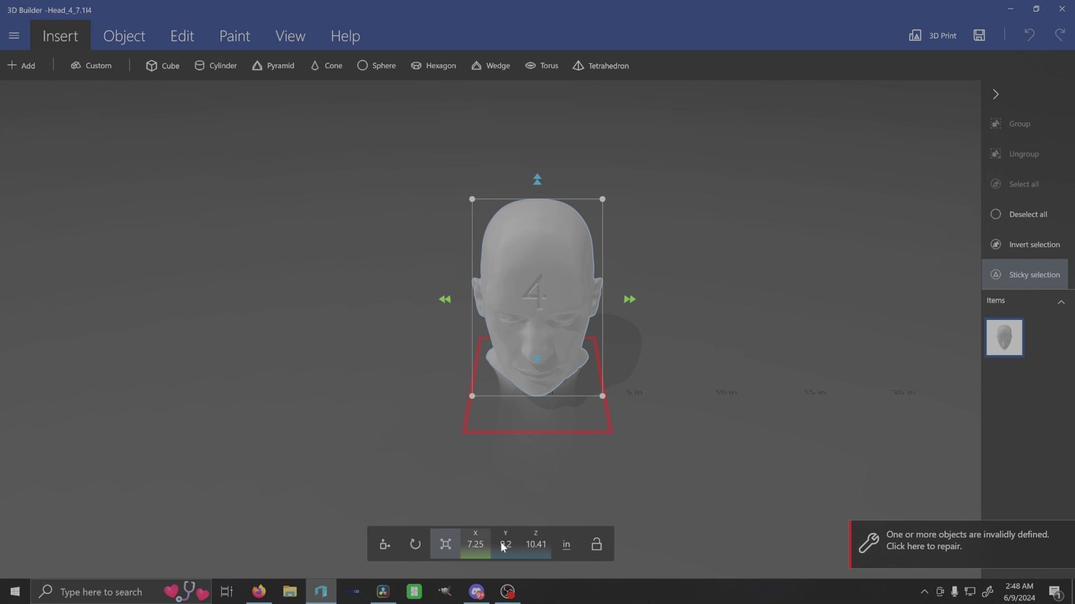
left_click(598, 544)
left_click_drag(662, 468, 660, 436)
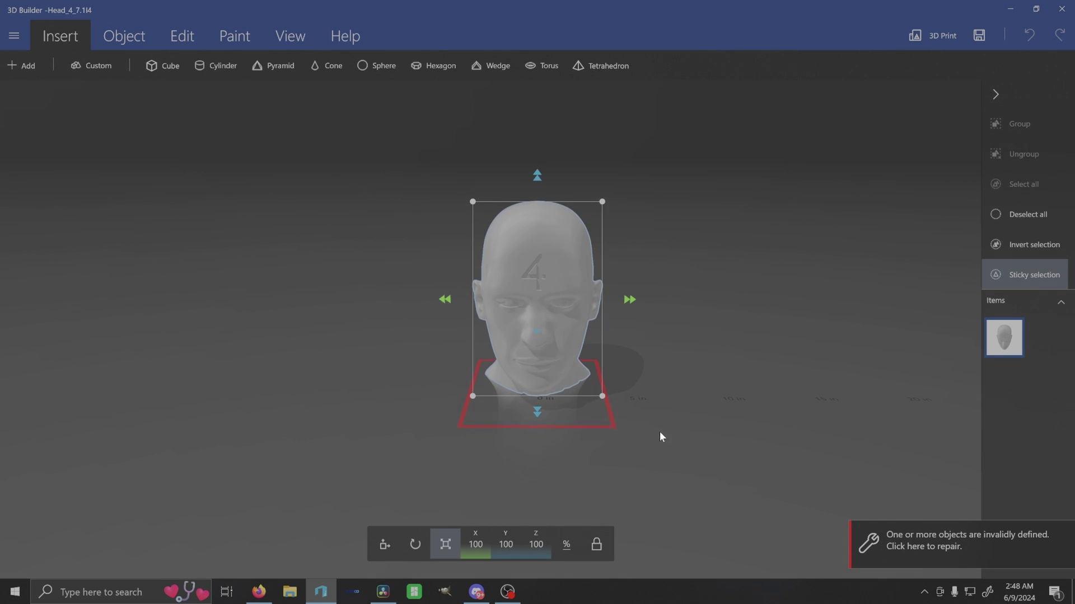
left_click(541, 546)
type("98")
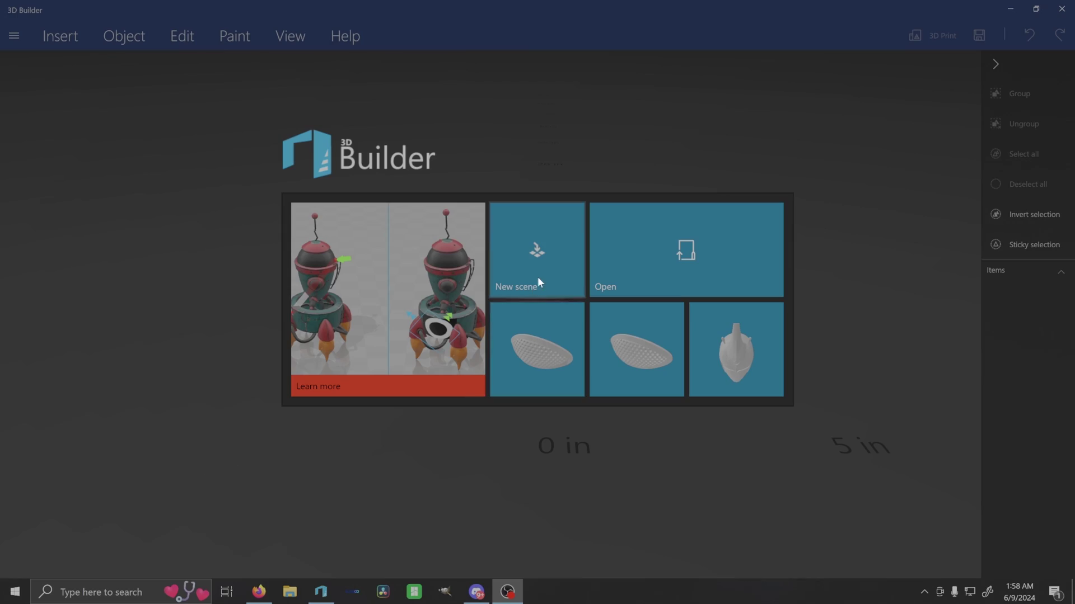
Start a new scene and select all eight STL files in Do3d > #410 Mk 46 > Helmet mk 46 Do3D
left_click(539, 263)
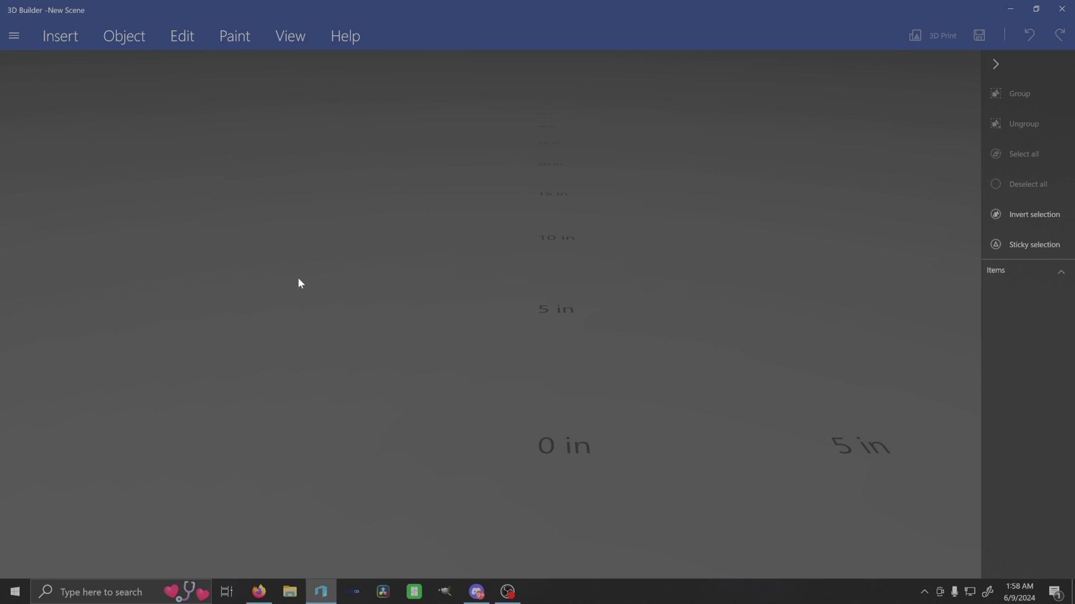
left_click(60, 37)
left_click(27, 63)
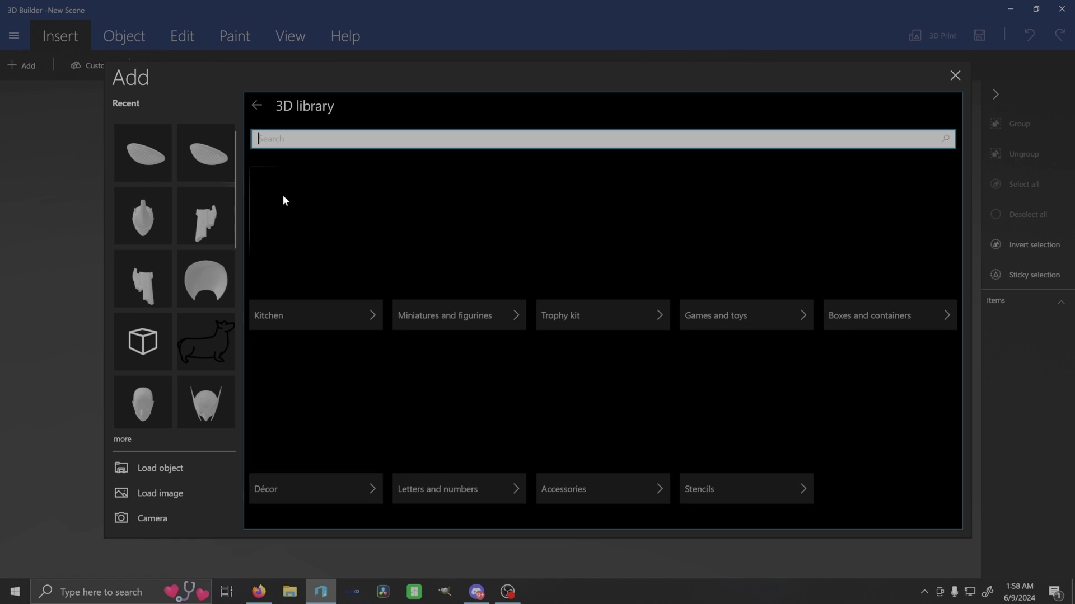
left_click(187, 471)
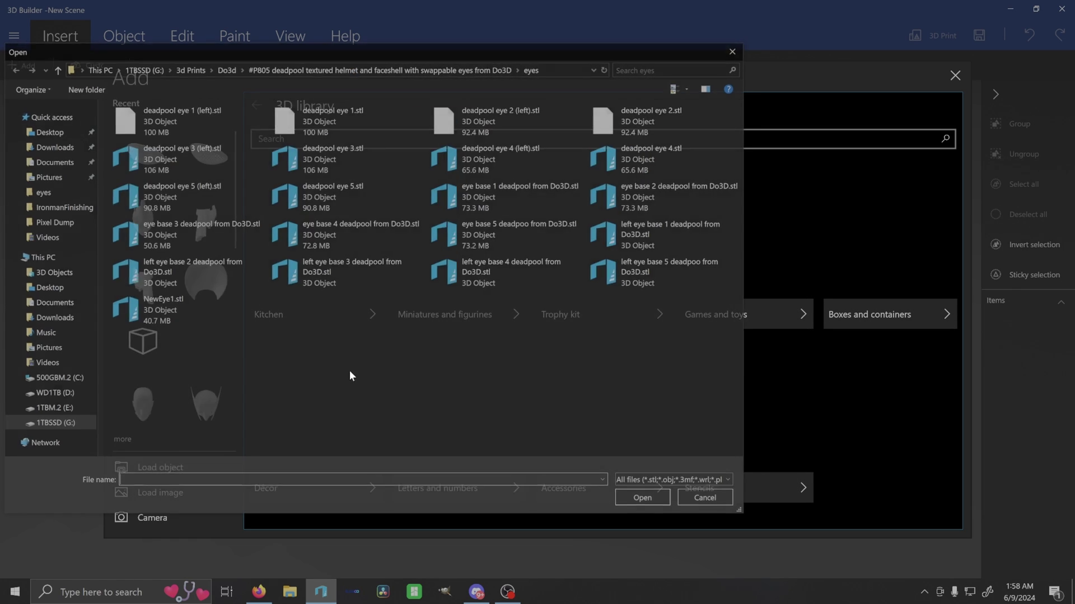
double_click(479, 153)
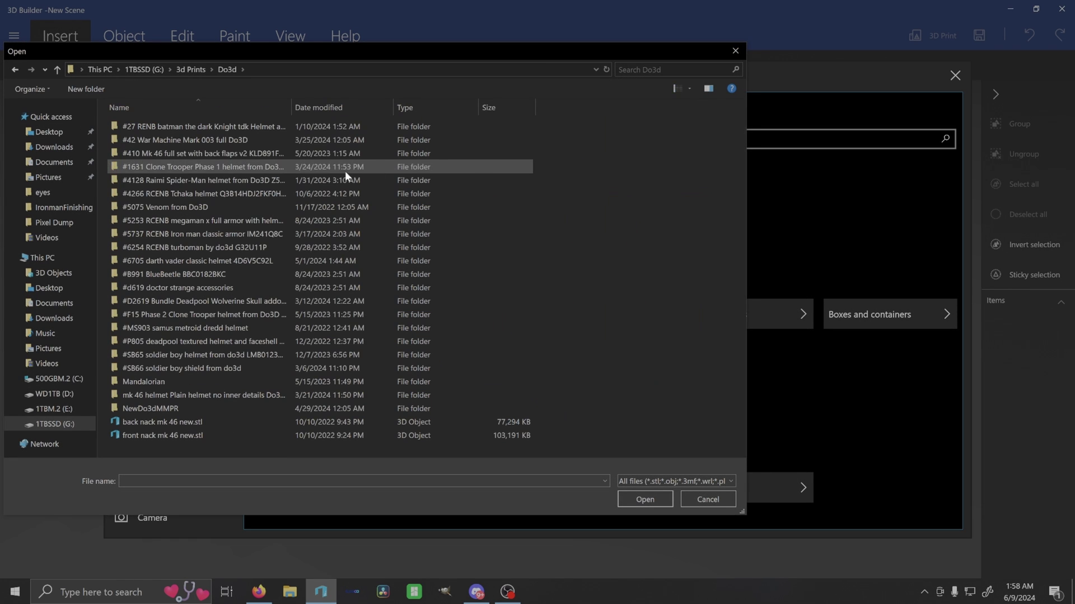
double_click(204, 154)
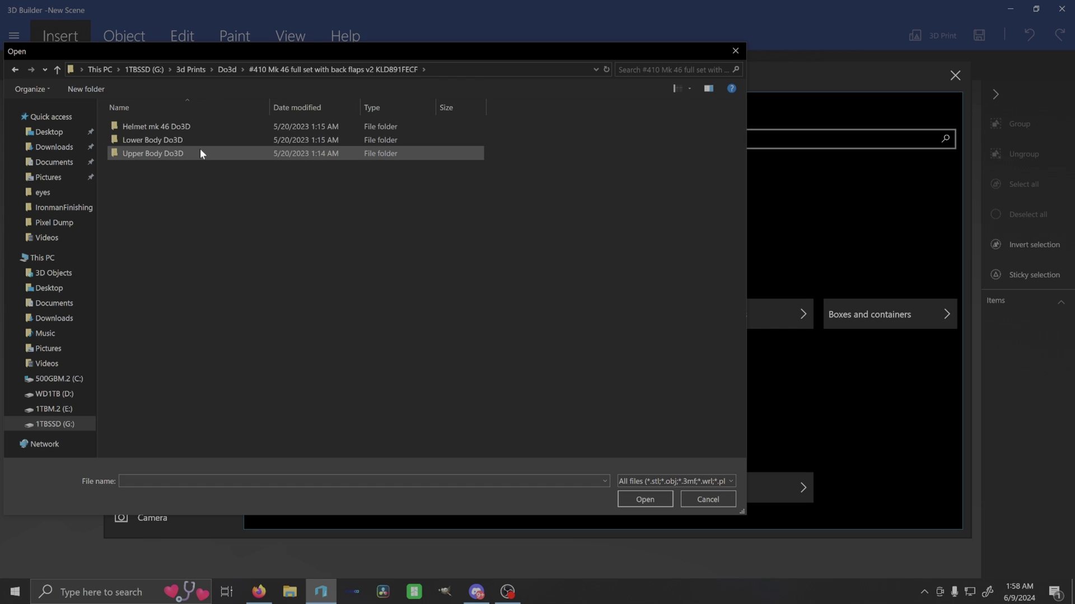
double_click(196, 127)
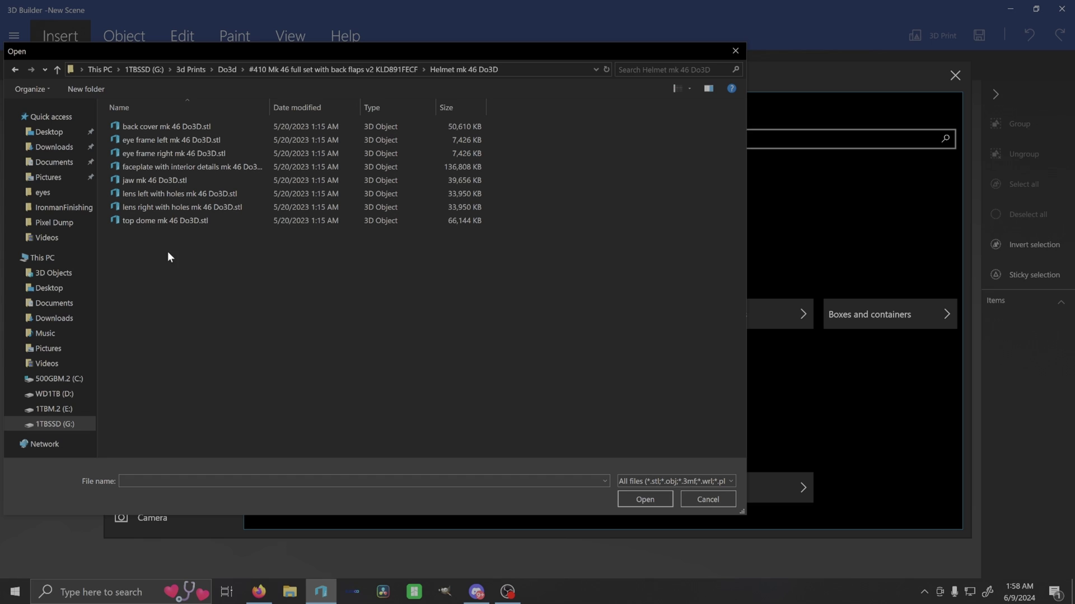
left_click_drag(197, 236, 184, 126)
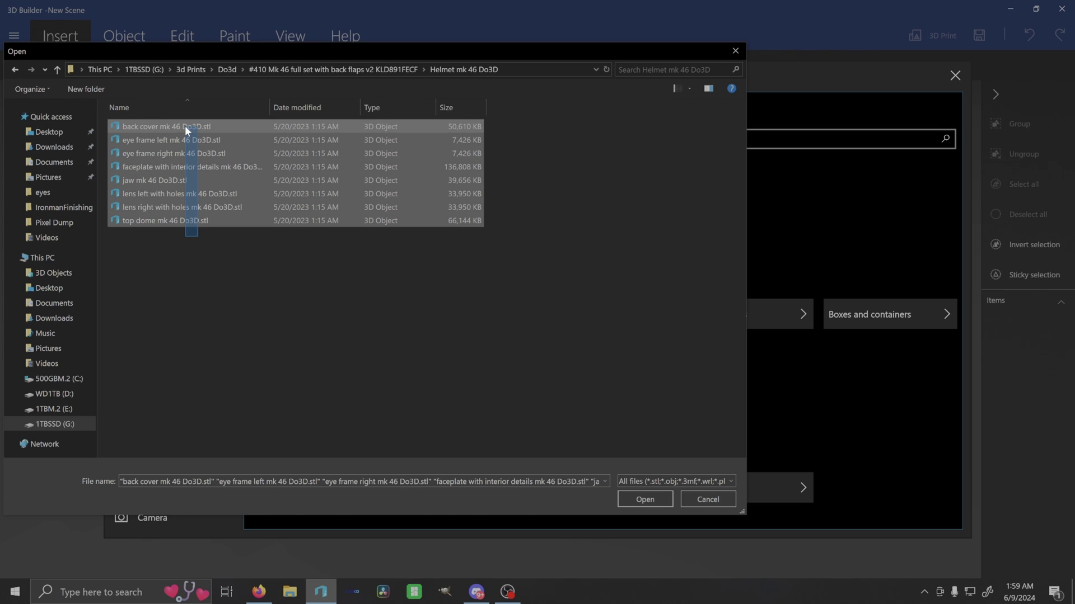
Import the eight selected helmet part files into the scene
left_click(635, 500)
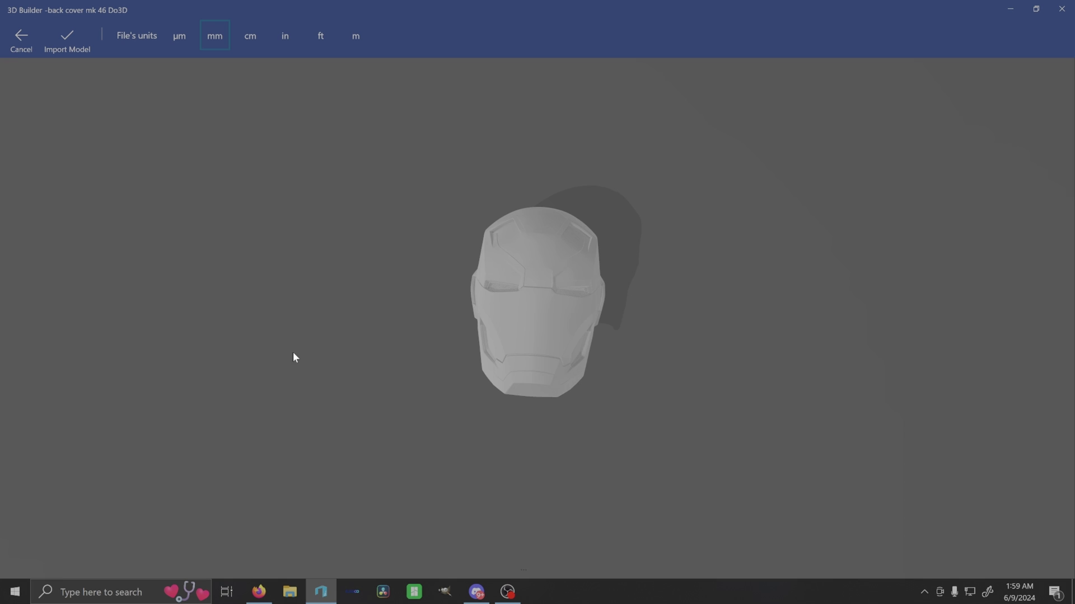
left_click_drag(212, 332, 659, 185)
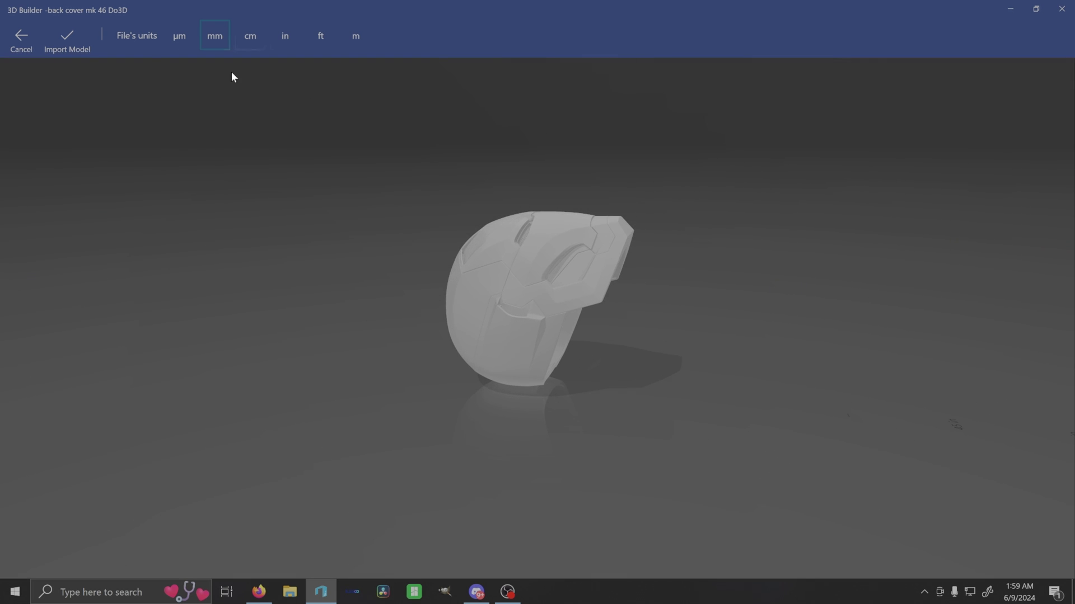
left_click(67, 39)
left_click_drag(377, 343, 499, 420)
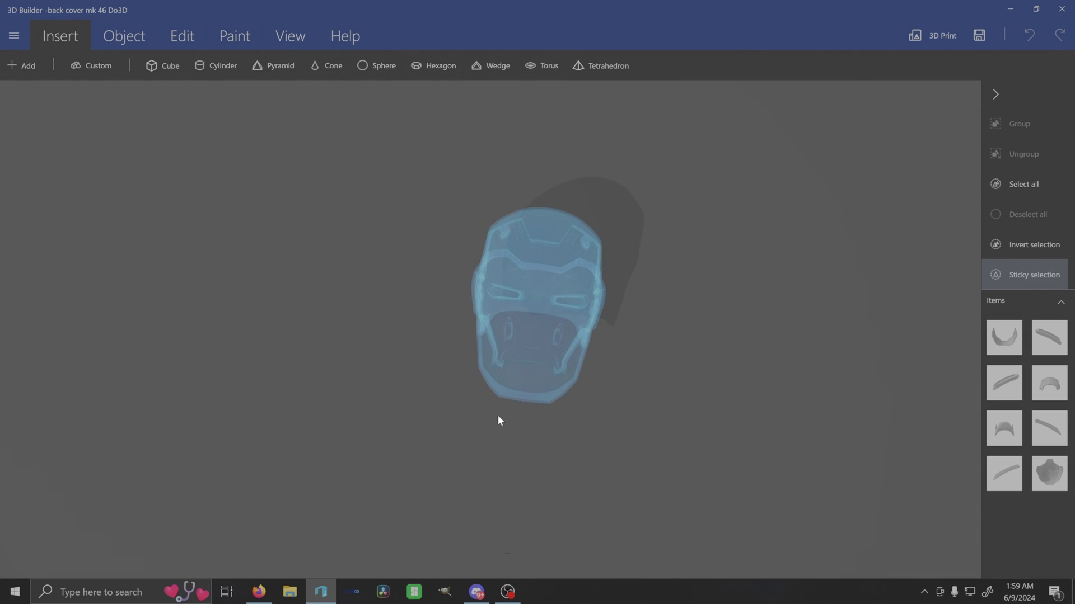
Turn X-ray off so the helmet shows solid, and view it from the front
left_click(290, 35)
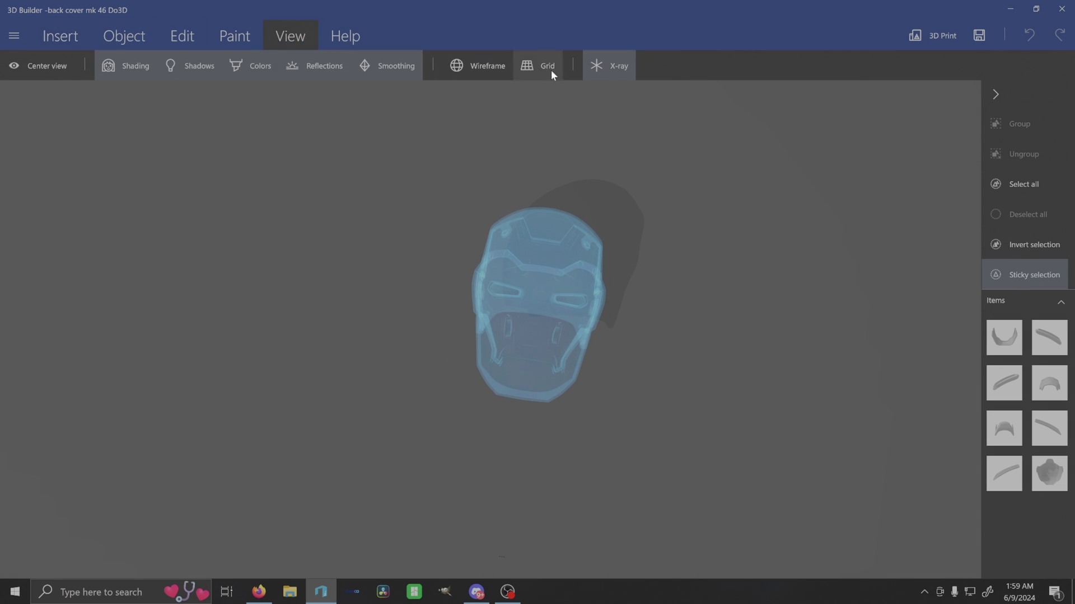
left_click(604, 66)
left_click_drag(713, 356, 768, 372)
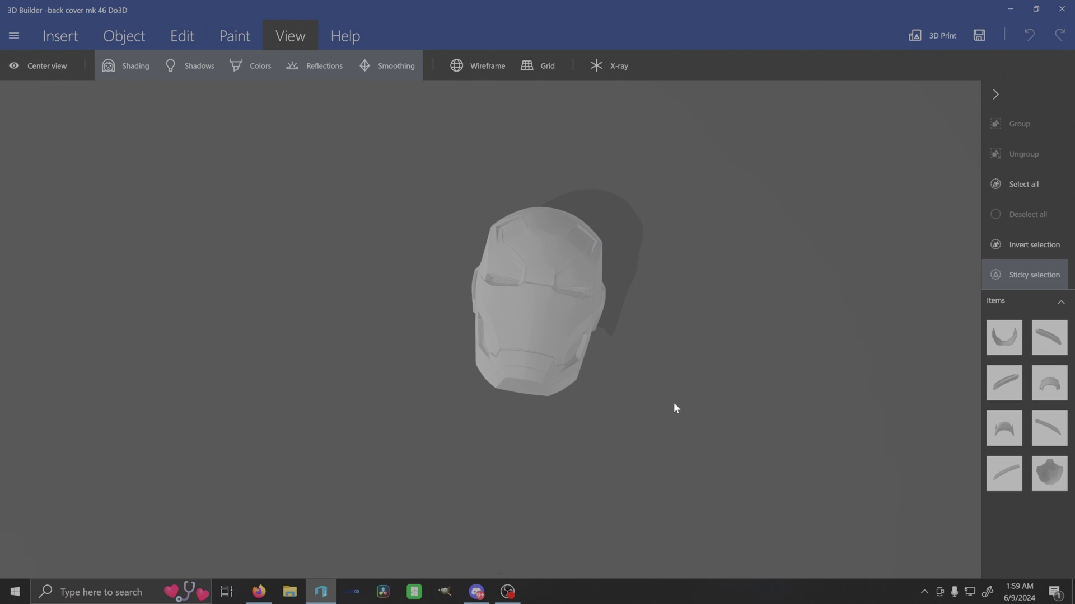
left_click_drag(674, 409, 708, 382)
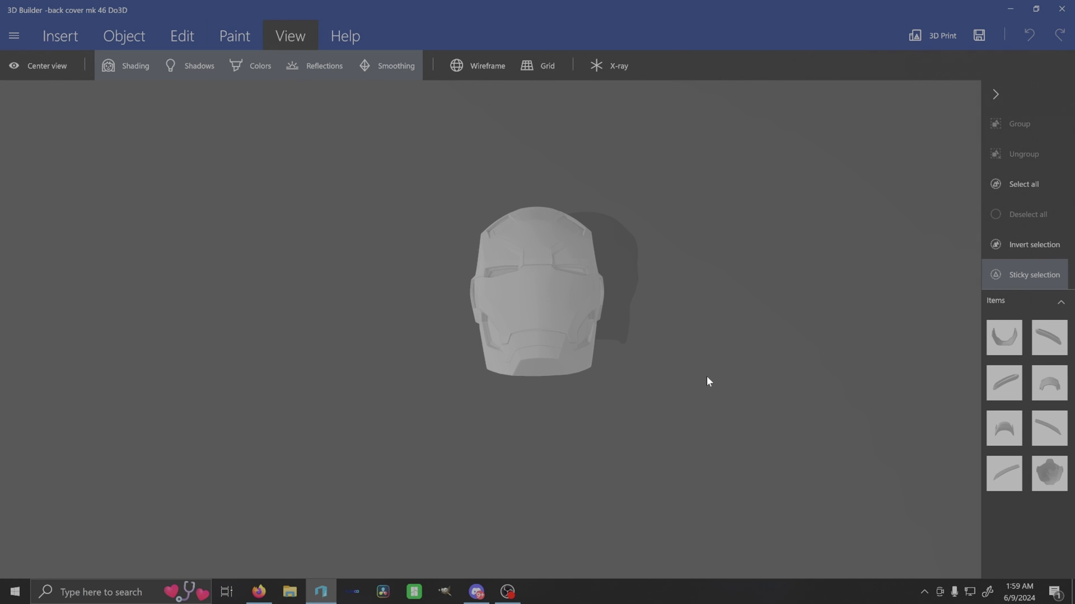
Select all eight helmet parts and group them
left_click(1020, 184)
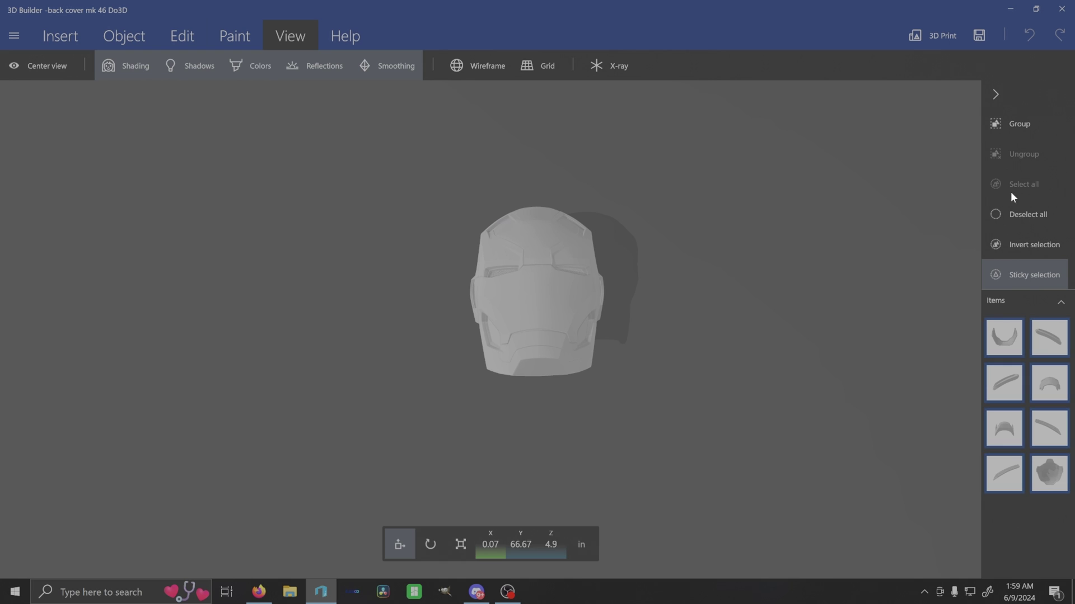
left_click(1017, 125)
left_click_drag(761, 383, 395, 243)
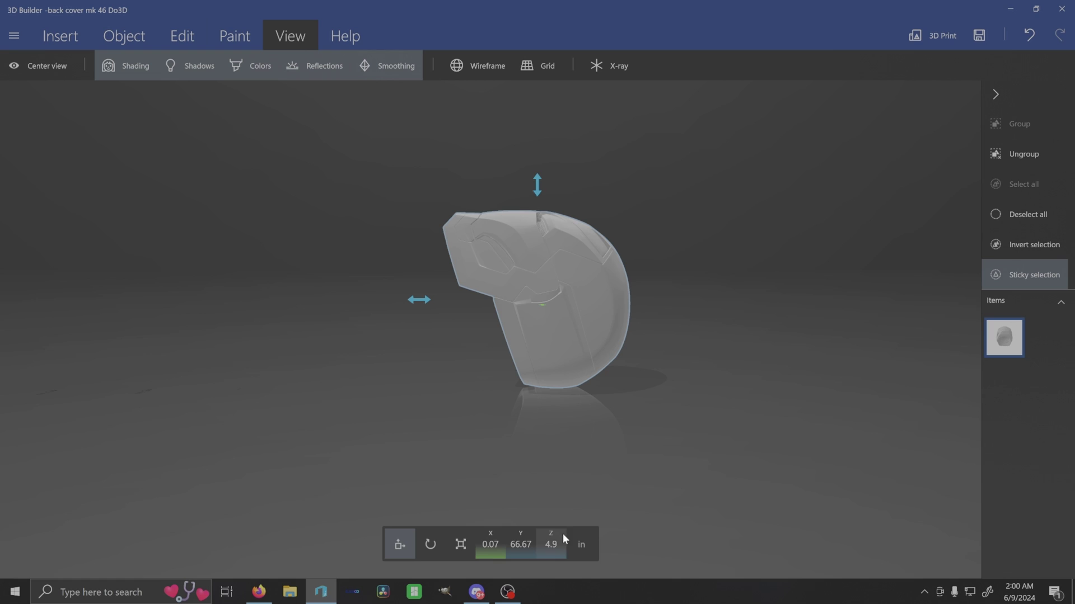
Scale the grouped helmet uniformly to 104.44% with proportions locked and units in percent
left_click(463, 544)
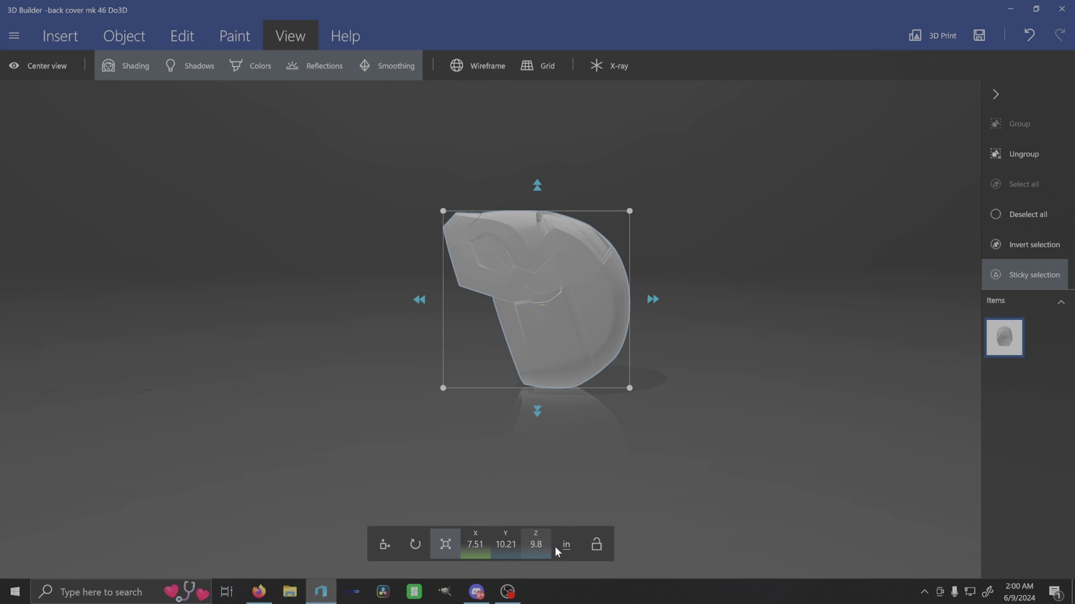
left_click(596, 546)
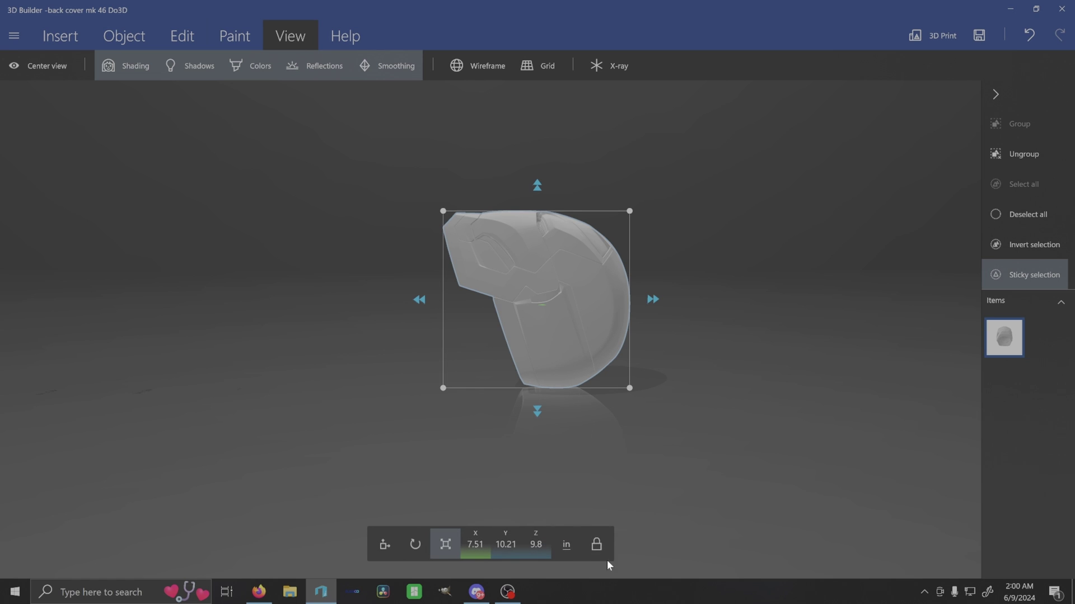
left_click(568, 545)
left_click_drag(621, 215, 661, 230)
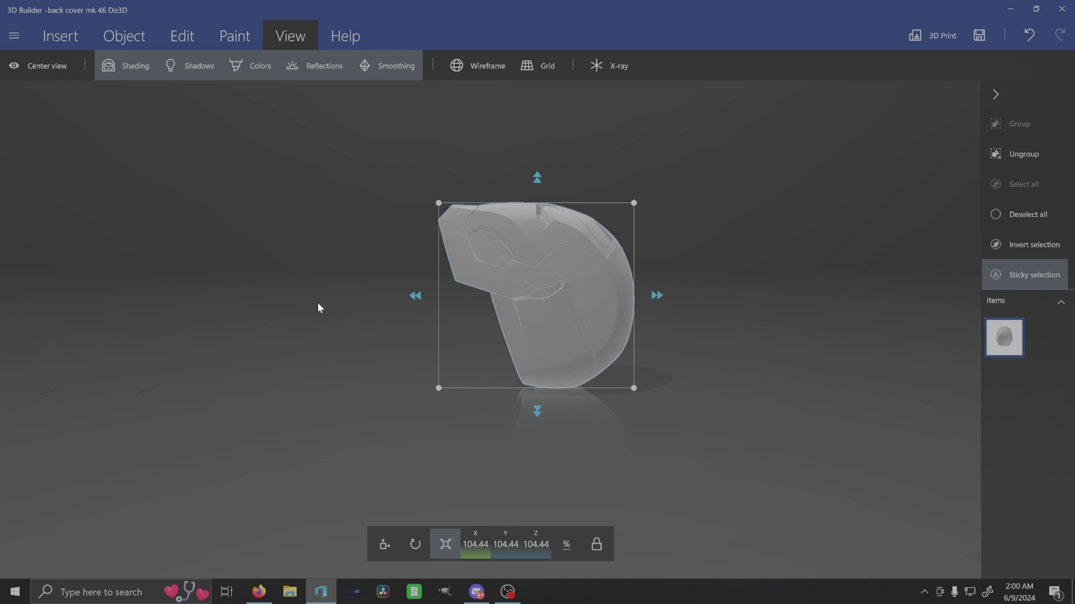
left_click_drag(317, 308, 742, 456)
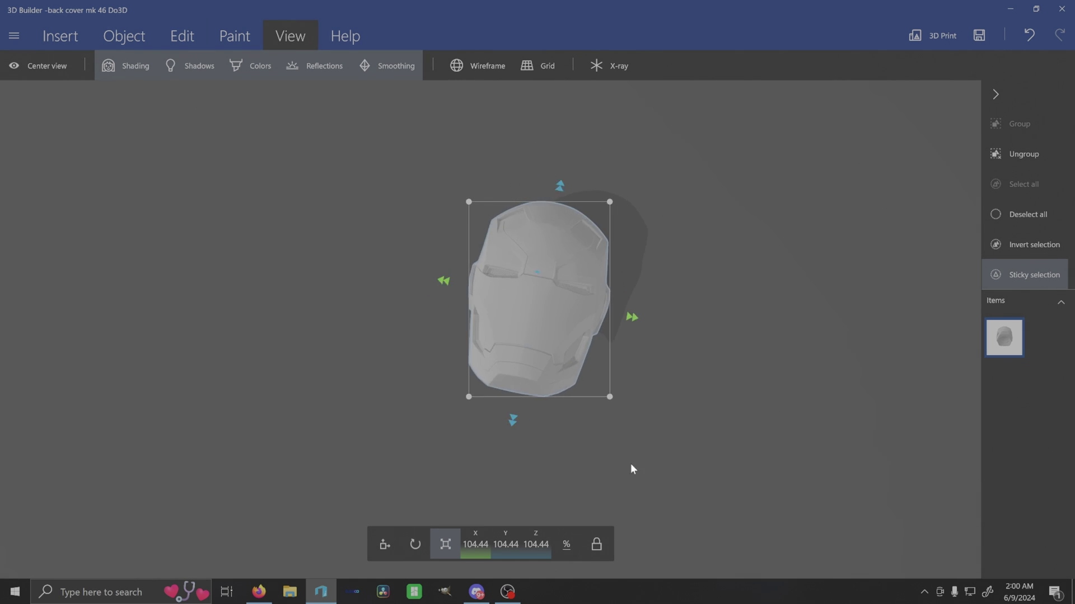
left_click_drag(631, 469, 386, 311)
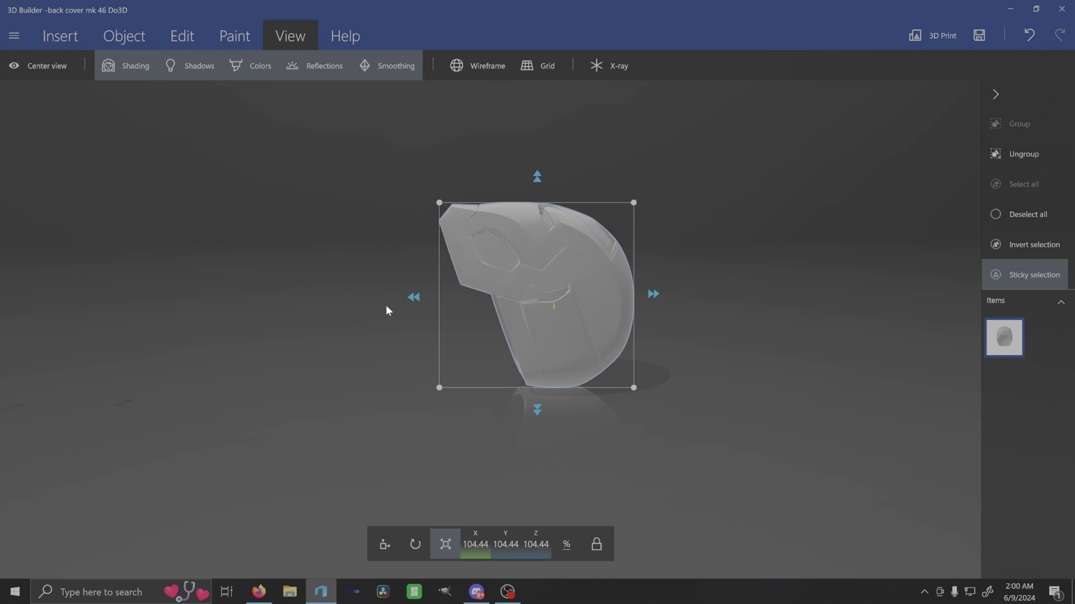
Rotate the helmet to a roll of 66.24°, leaving pitch and yaw at 0
left_click(405, 546)
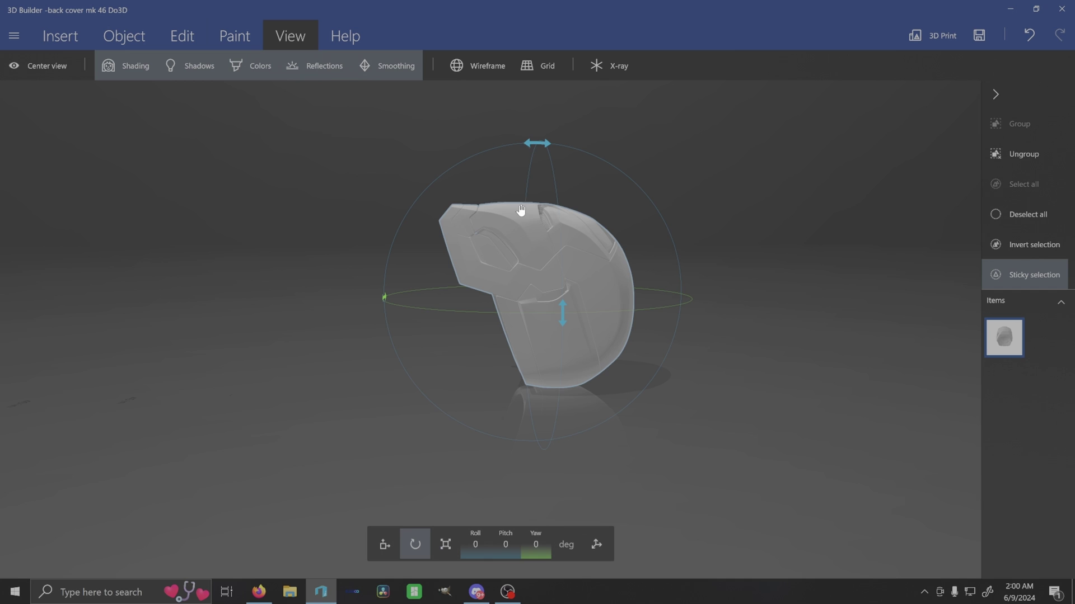
left_click_drag(538, 143, 370, 230)
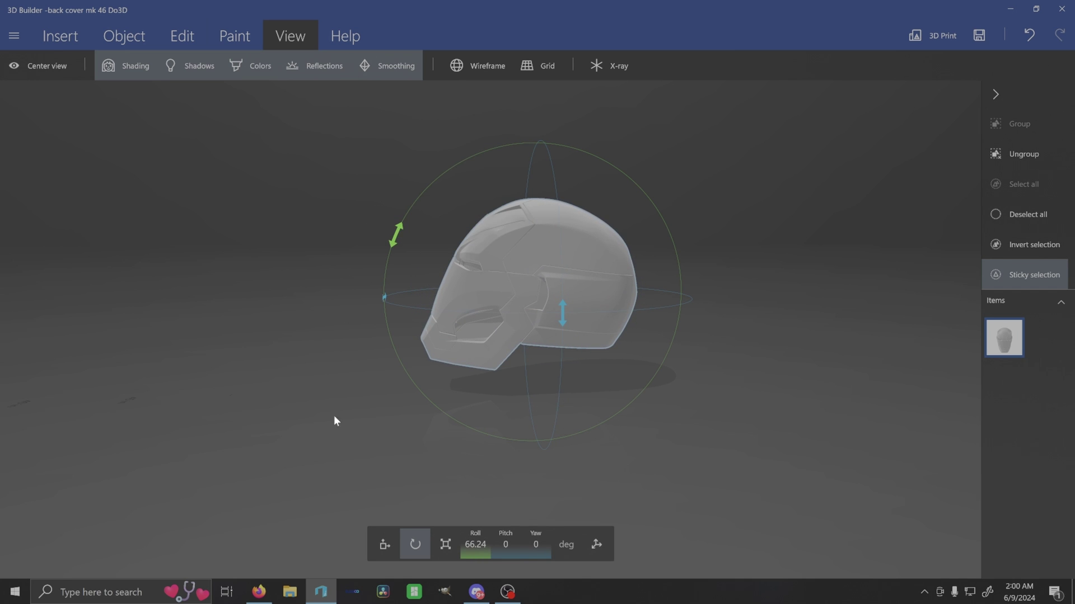
left_click_drag(308, 412, 430, 415)
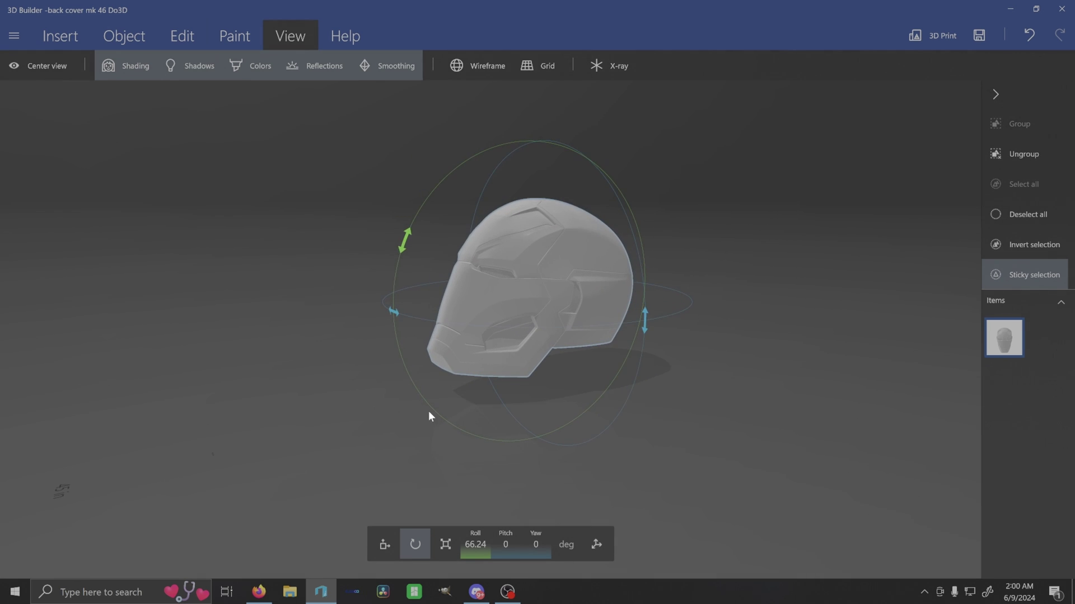
Split the helmet into its parts and slide the cap piece left onto the helmet
left_click(384, 544)
key("ctrl+z")
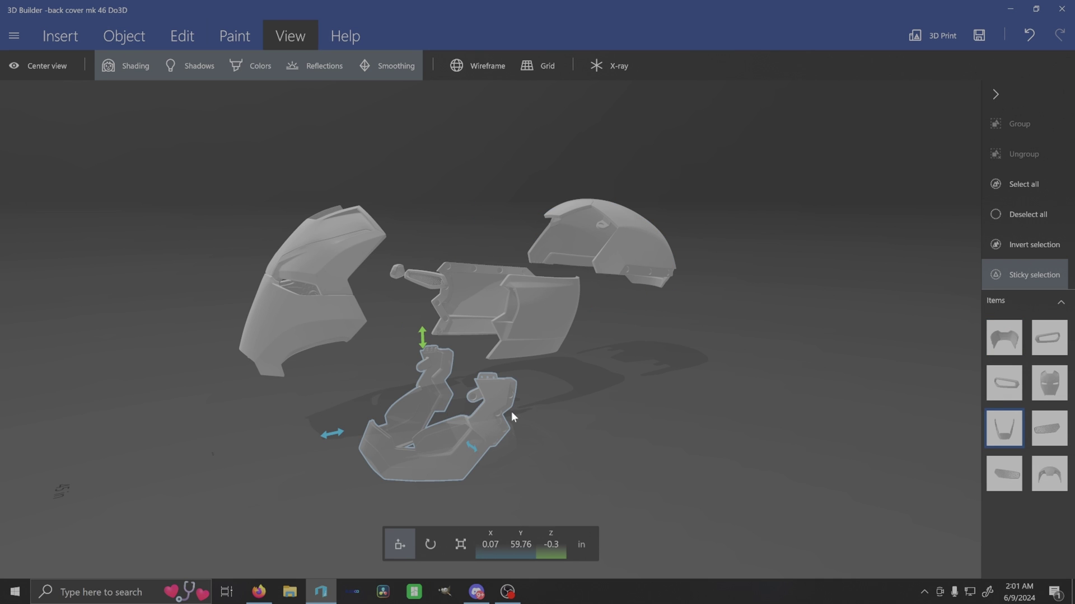
left_click_drag(629, 397, 589, 391)
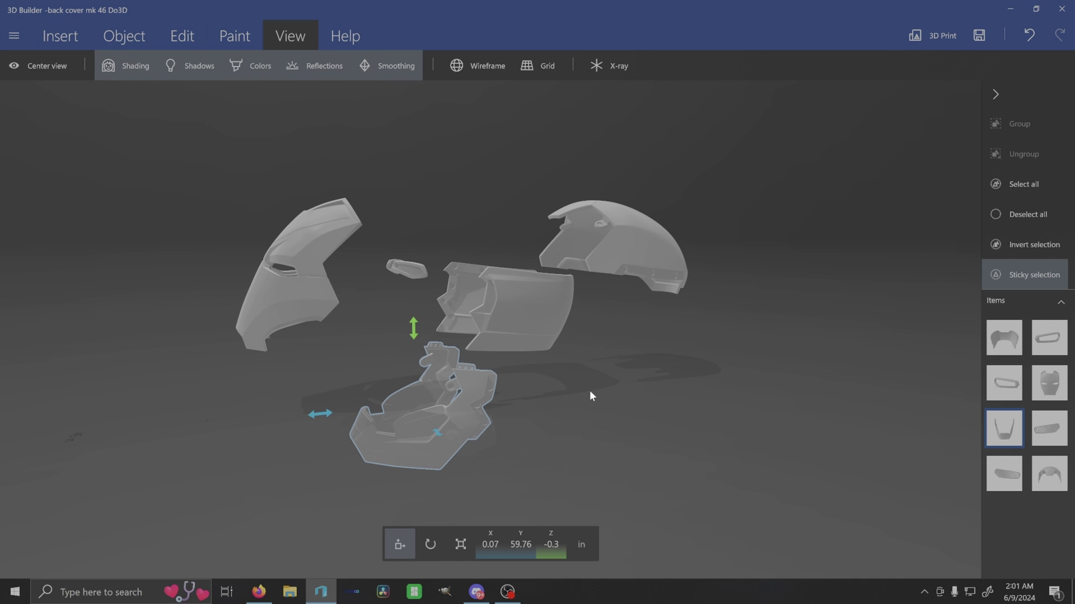
left_click_drag(413, 328, 417, 243)
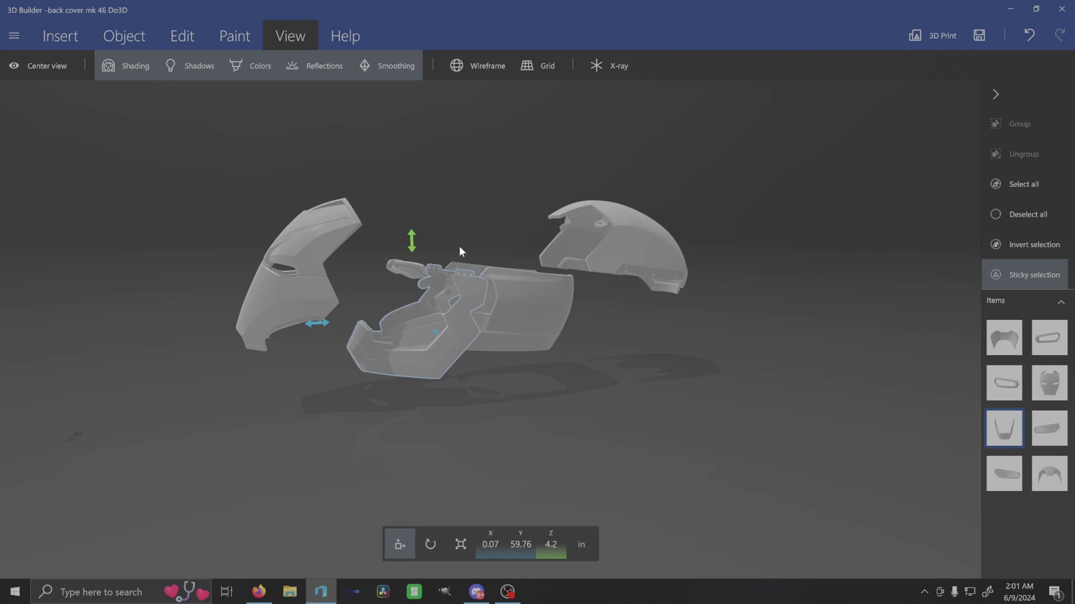
left_click(645, 255)
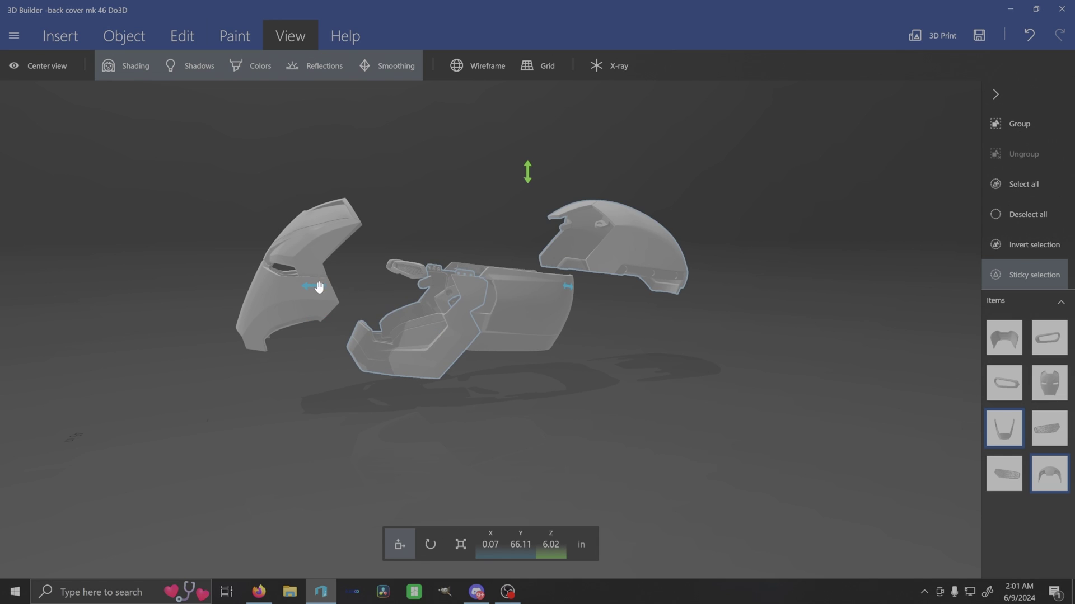
left_click(459, 316)
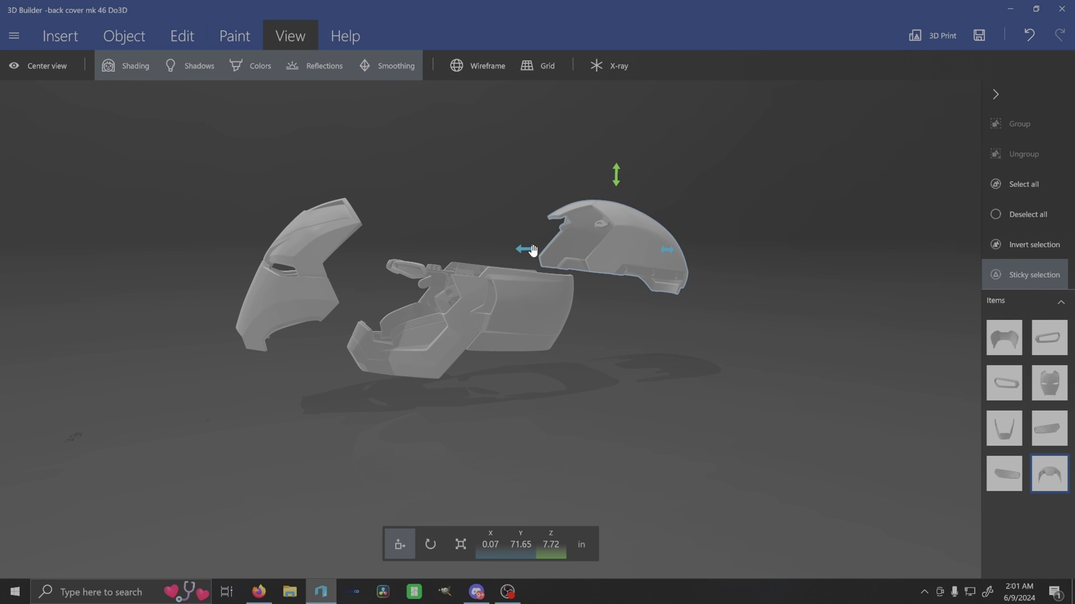
left_click_drag(525, 249, 392, 251)
Move the faceplate right into place, then select all pieces and group them
left_click(395, 248)
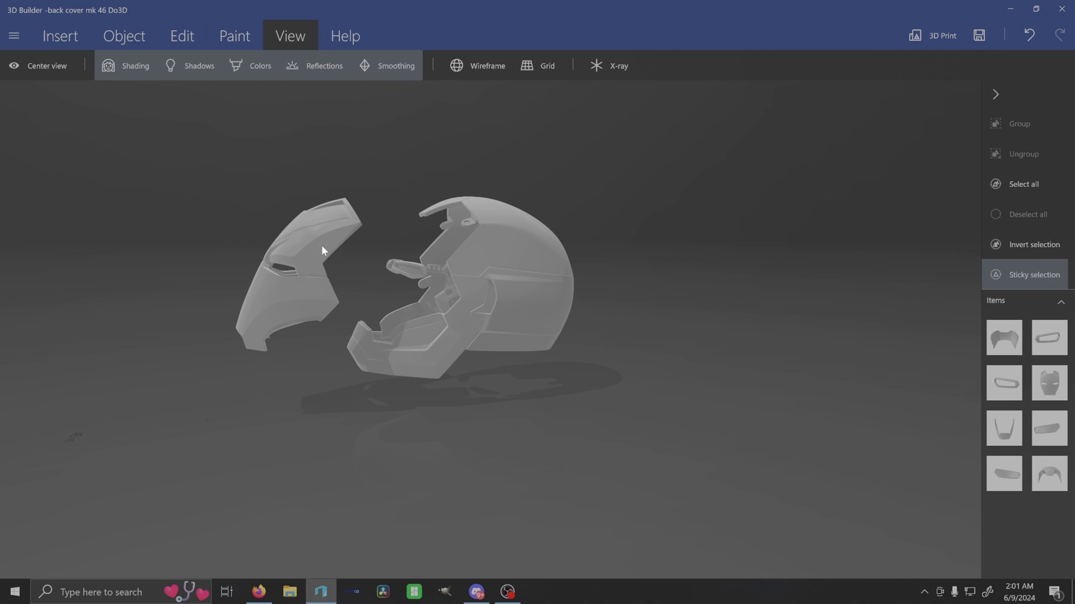
left_click(331, 273)
left_click_drag(204, 277, 326, 272)
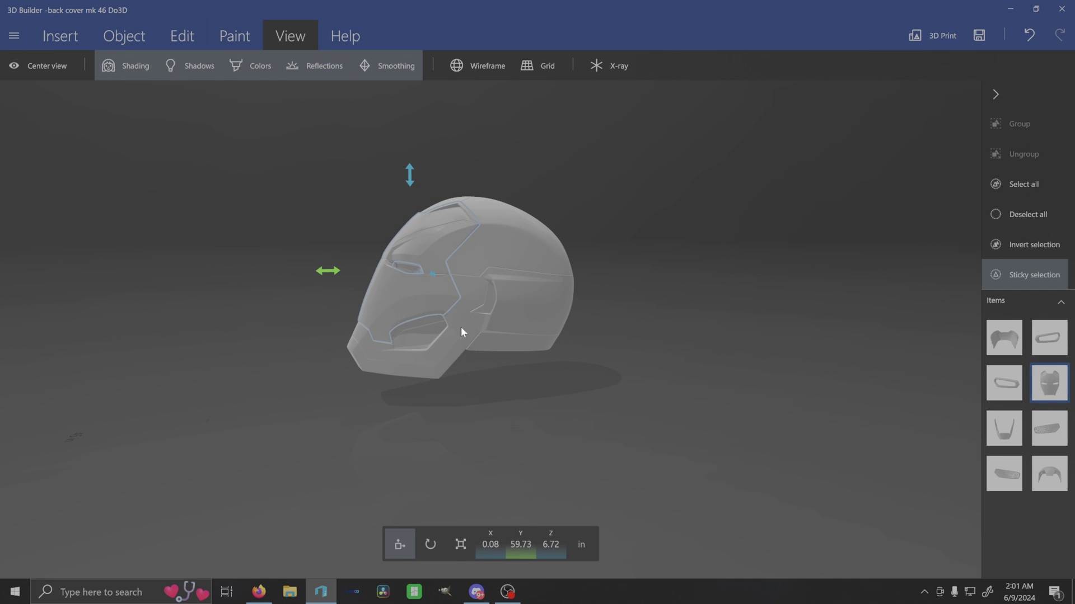
right_click_drag(418, 451, 633, 454)
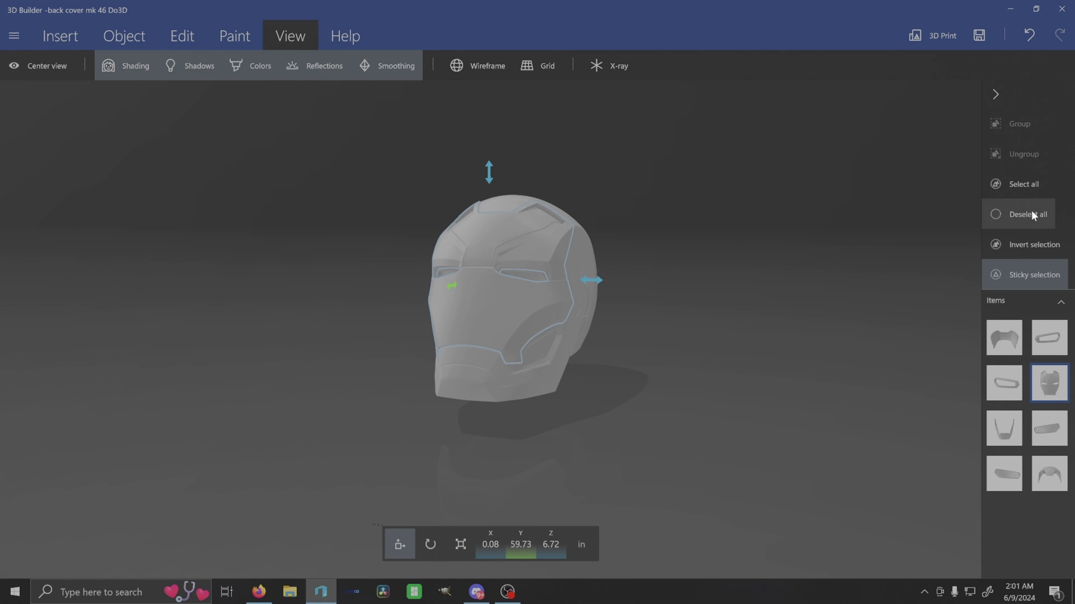
left_click(1024, 184)
left_click(1020, 124)
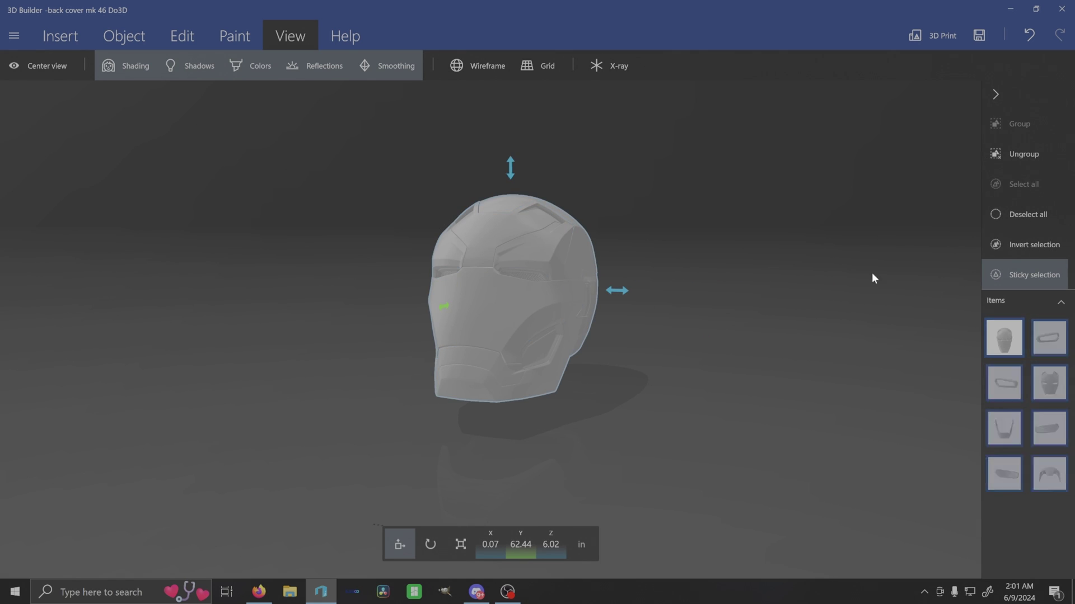
Import the recently used bald head model beside the helmet at 100% scale
left_click(60, 36)
left_click(25, 65)
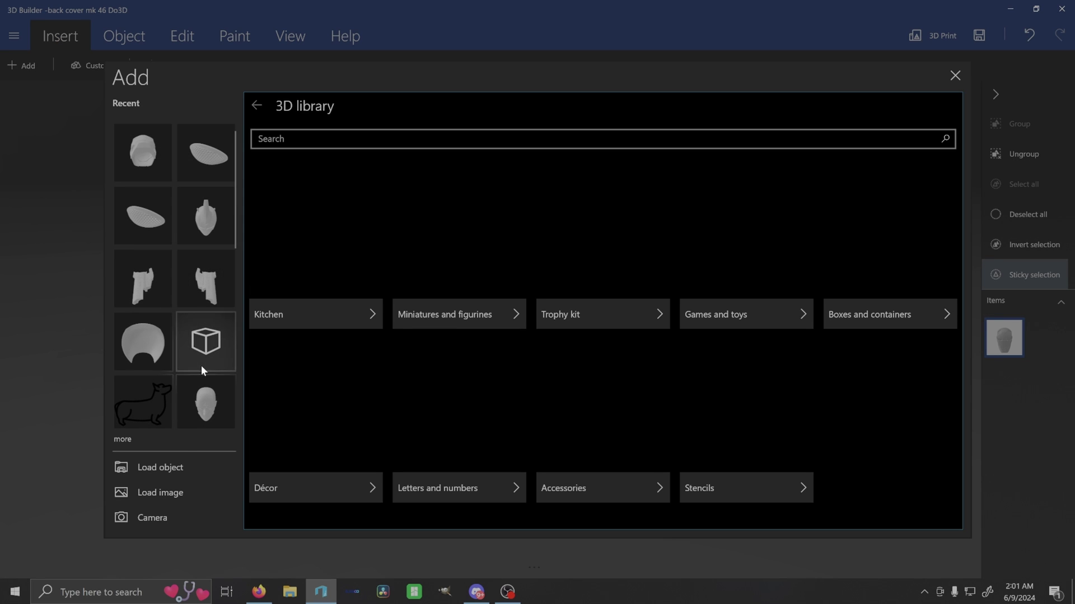
left_click(203, 402)
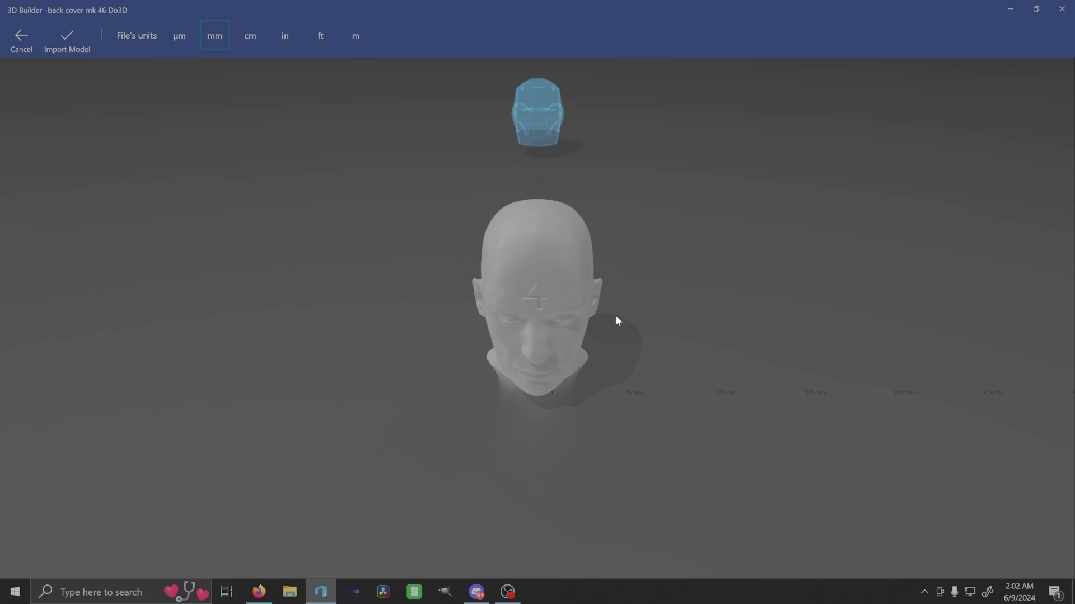
left_click_drag(609, 482, 599, 412)
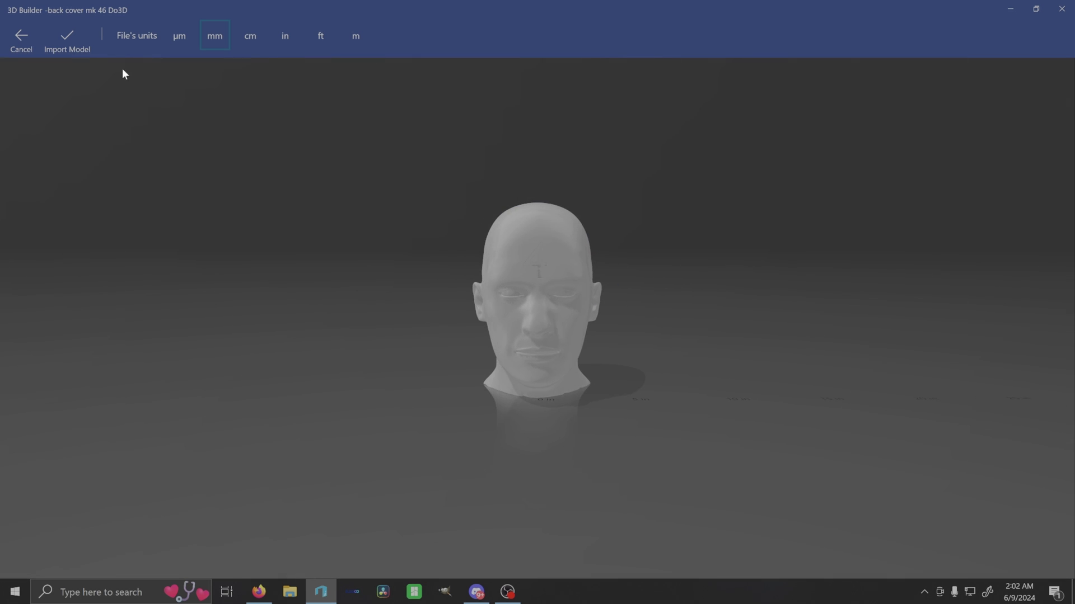
left_click(72, 37)
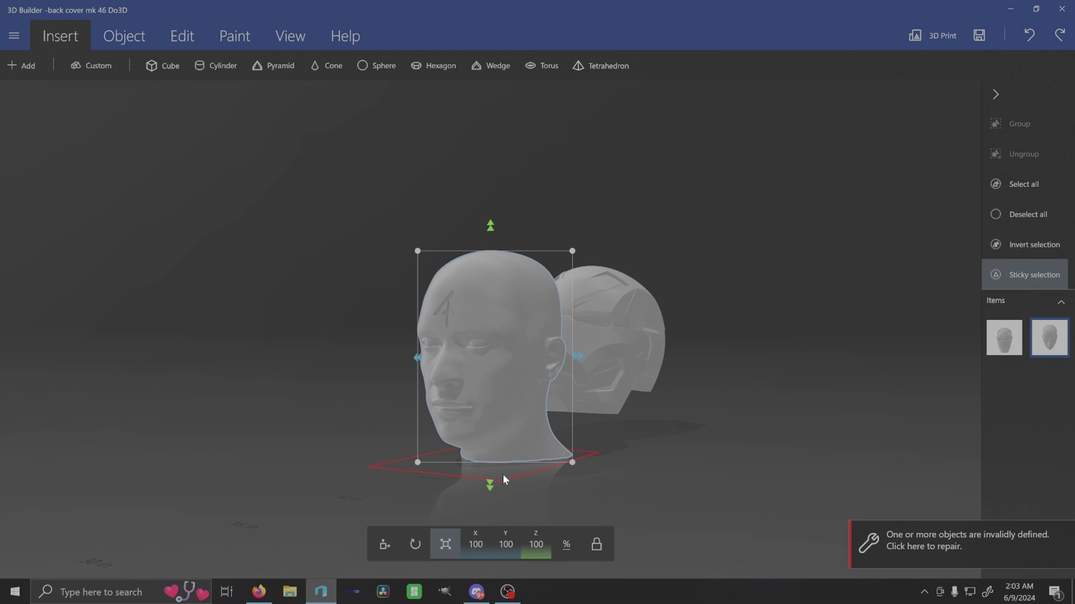
Enter a new Z percentage so the head scales uniformly to 98.6%
left_click(539, 547)
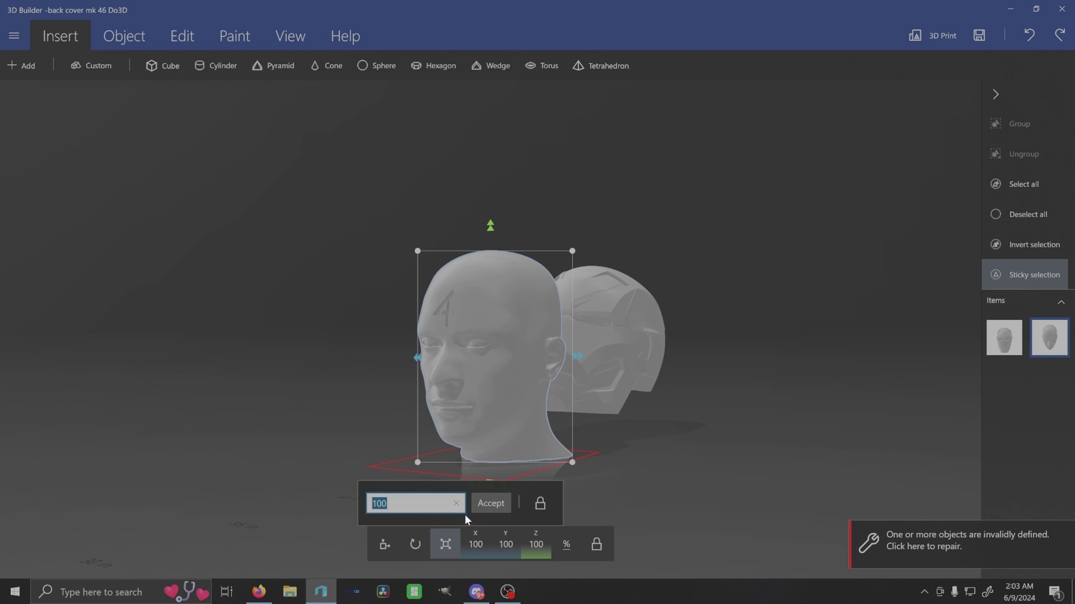
type("98.6")
key("Return")
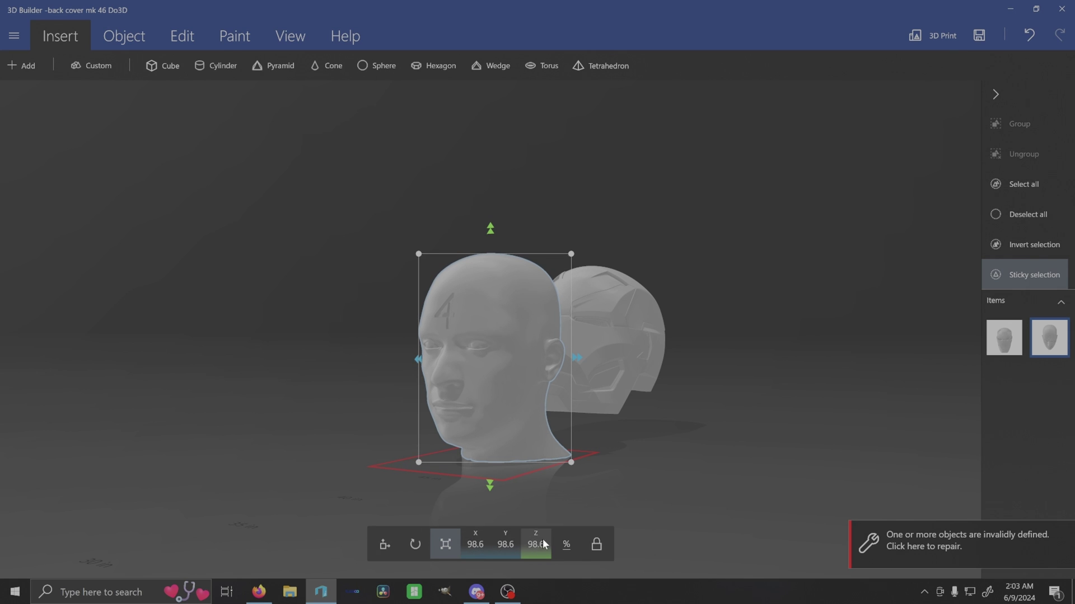
From a side view, move the head along Y into the helmet and add the helmet to the selection
right_click_drag(312, 456, 804, 461)
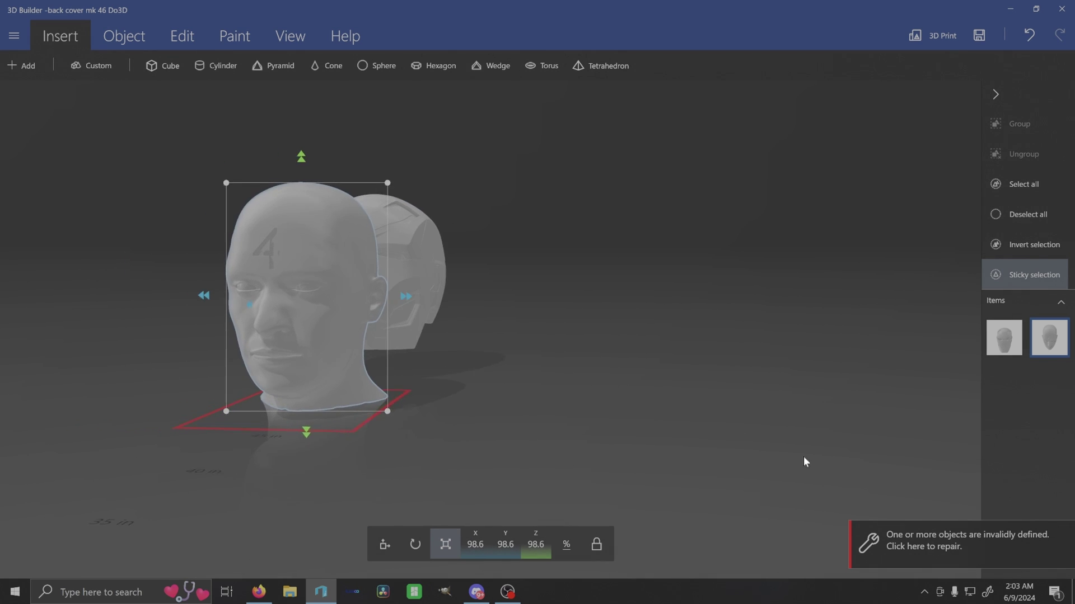
right_click_drag(166, 444, 626, 466)
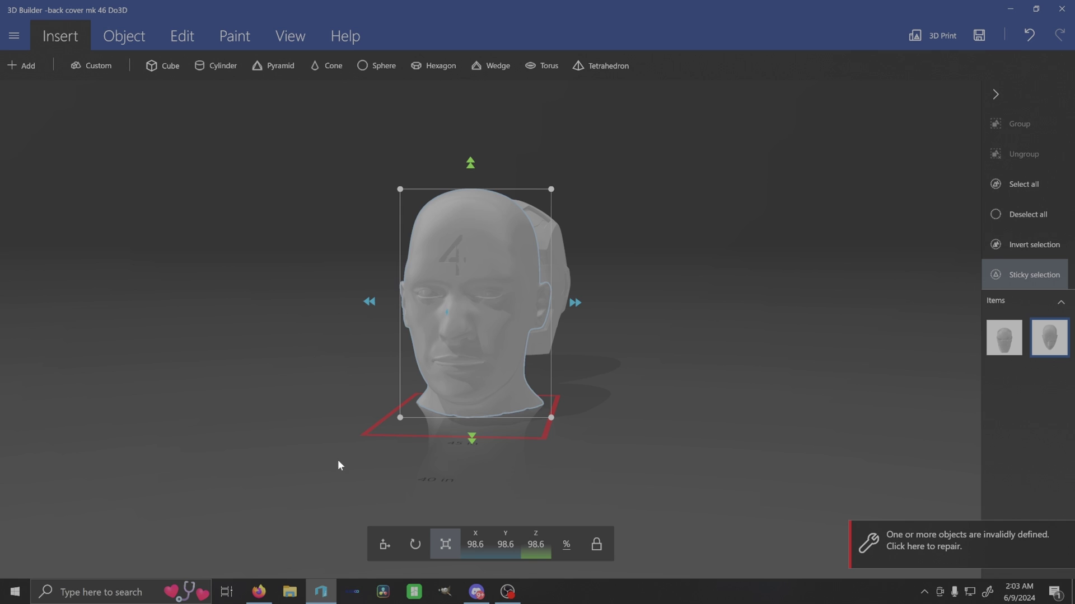
right_click_drag(339, 465, 412, 473)
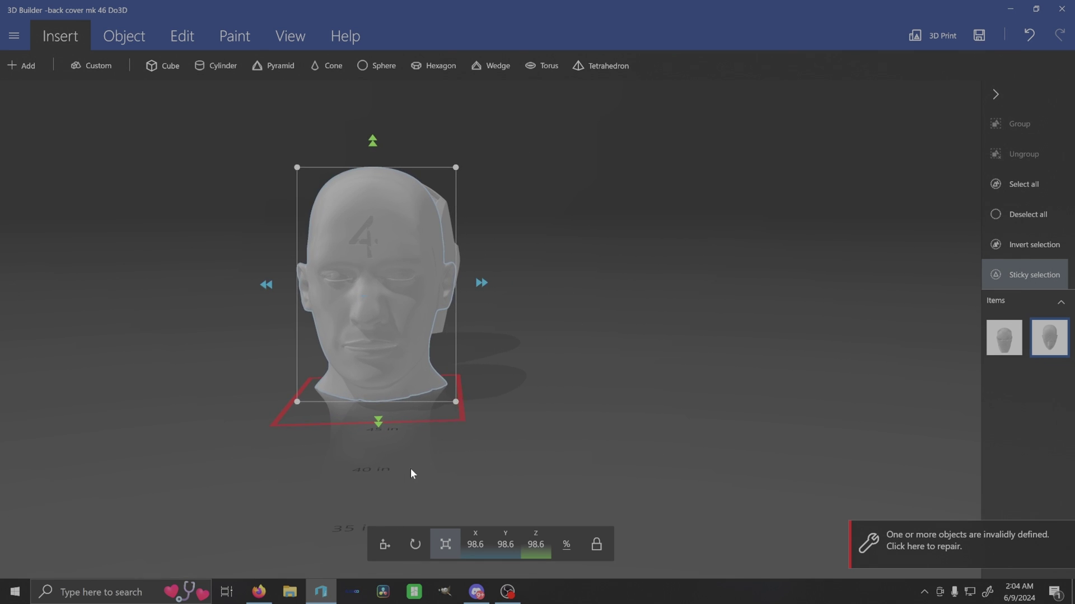
scroll(526, 361, "up", 3)
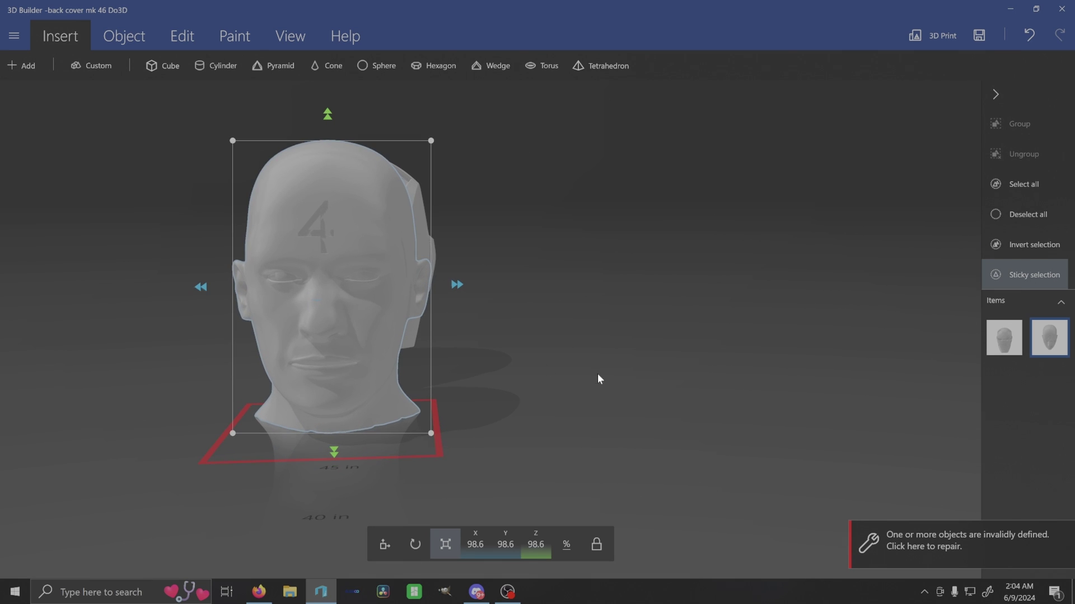
right_click_drag(674, 408, 499, 365)
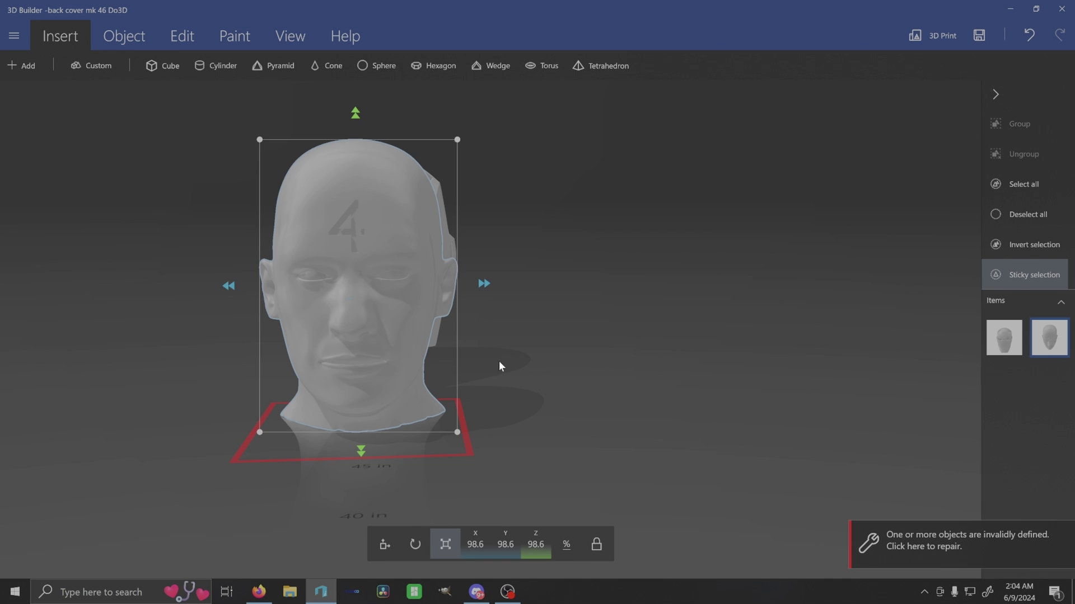
right_click_drag(674, 390, 632, 378)
right_click_drag(861, 388, 386, 542)
left_click(385, 544)
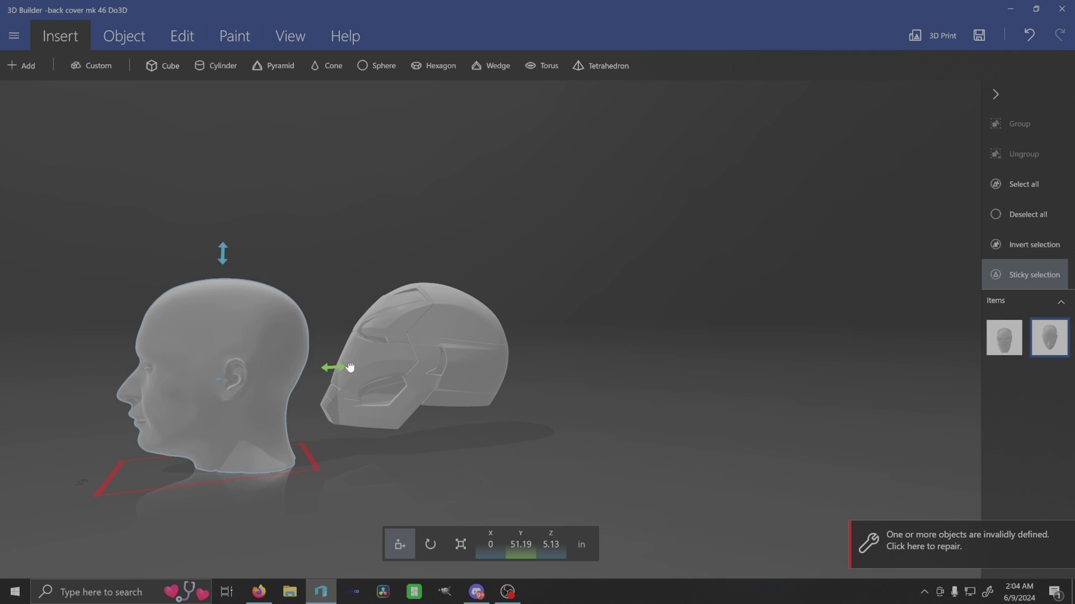
left_click_drag(348, 367, 521, 358)
left_click(396, 385)
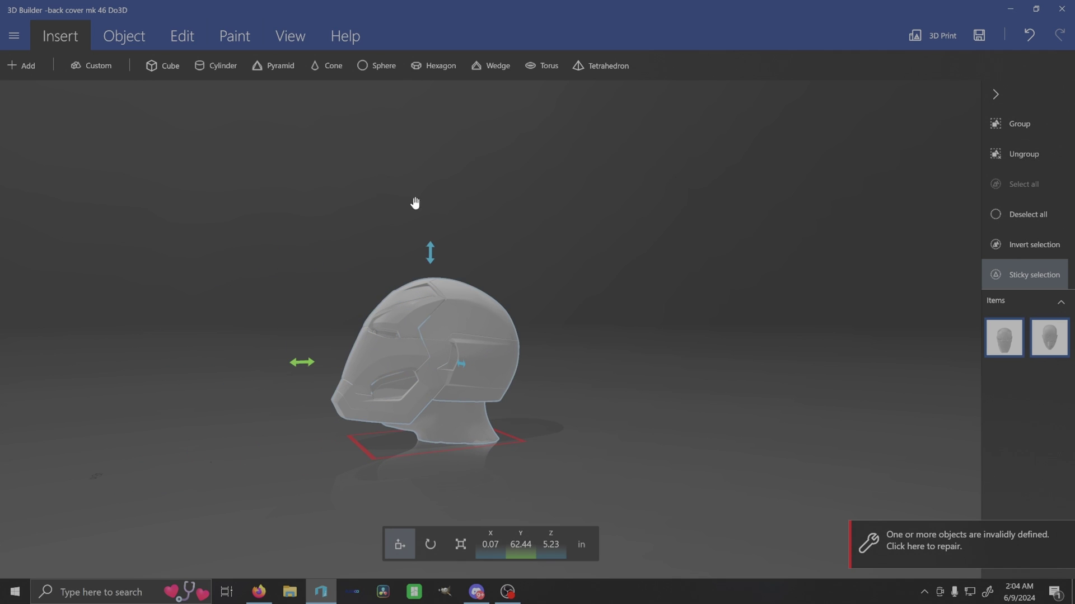
Turn on X-ray to check the head's clearance inside the helmet
left_click(287, 36)
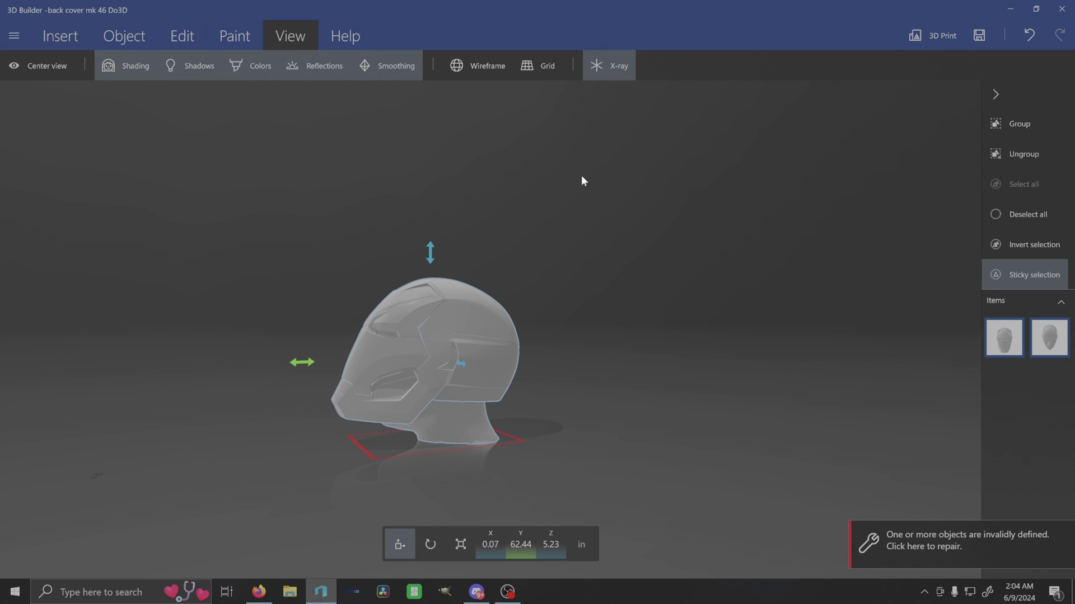
left_click(459, 429)
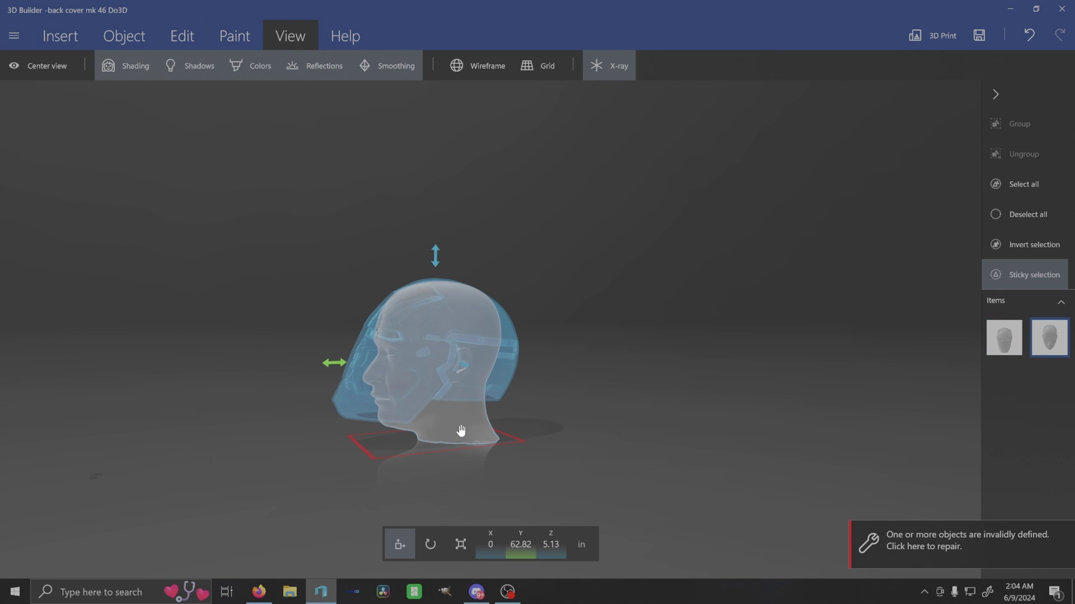
left_click_drag(634, 451, 579, 400)
scroll(566, 407, "up", 3)
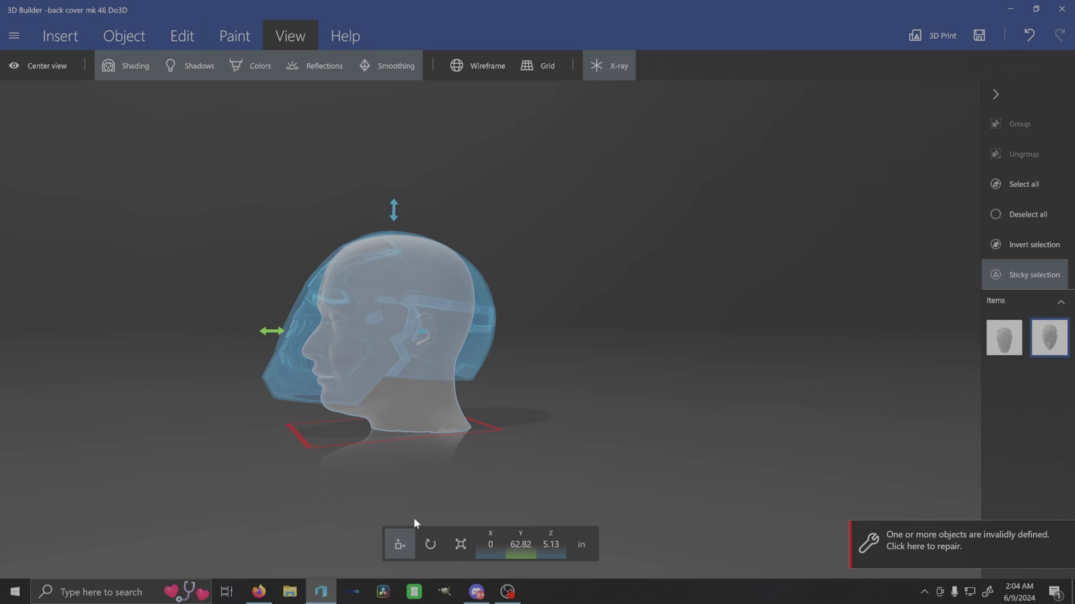
Tilt the head slightly forward and nudge it along Y to Y 62.84, Z 4.38
left_click(430, 545)
left_click_drag(390, 187, 395, 220)
key("m")
left_click_drag(274, 348, 255, 348)
scroll(174, 457, "up", 5)
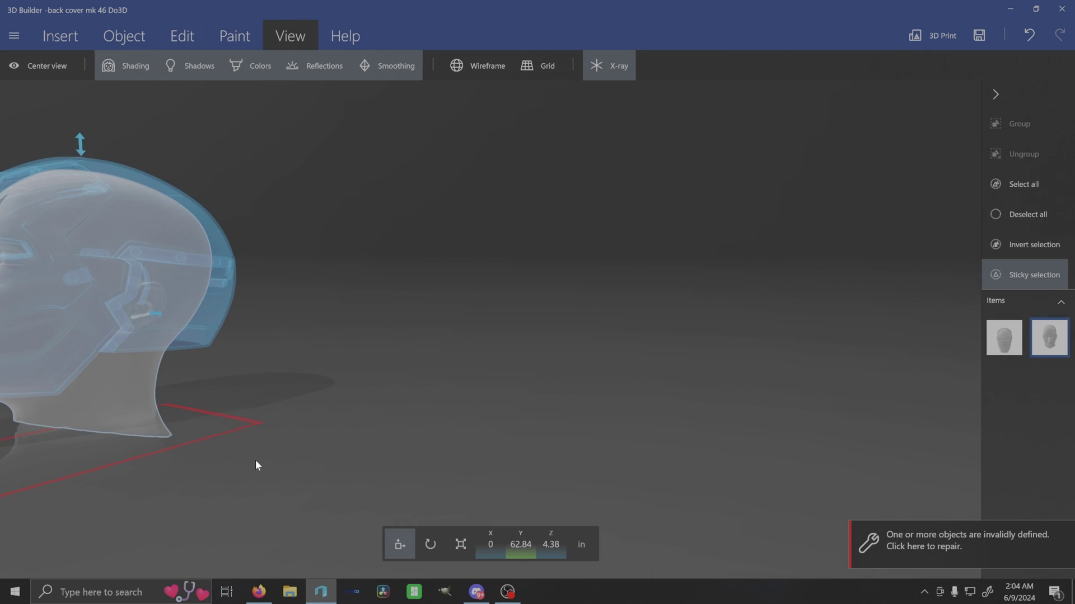
Turn X-ray off and view the fitted helmet from the front
left_click(596, 65)
right_click_drag(206, 446, 526, 465)
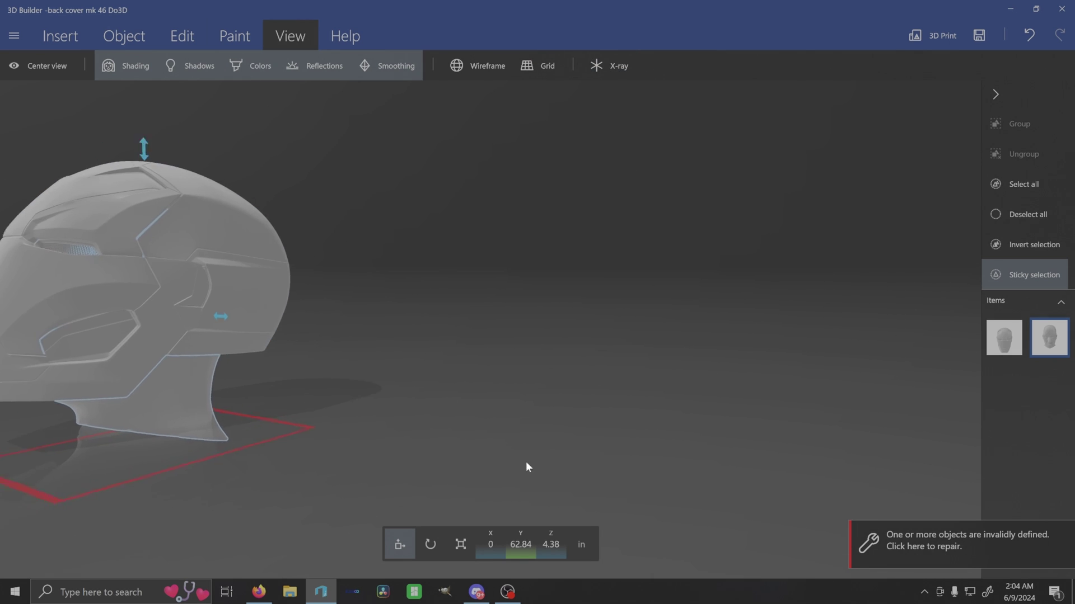
right_click_drag(77, 453, 287, 362)
scroll(554, 325, "down", 5)
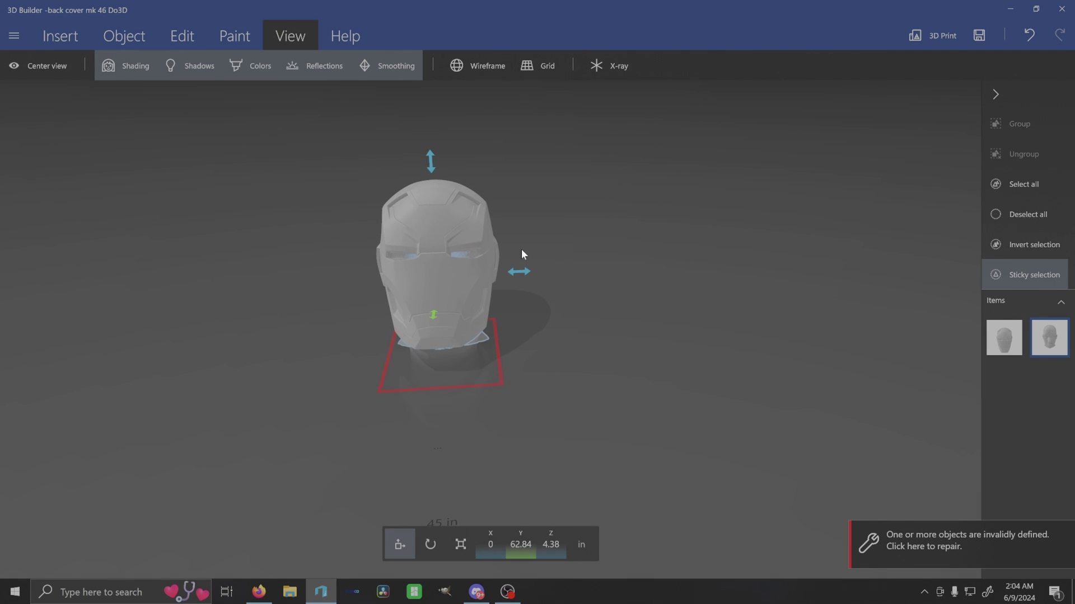
Split the helmet back into separate parts and merge the two flat pieces into one
left_click(1013, 332)
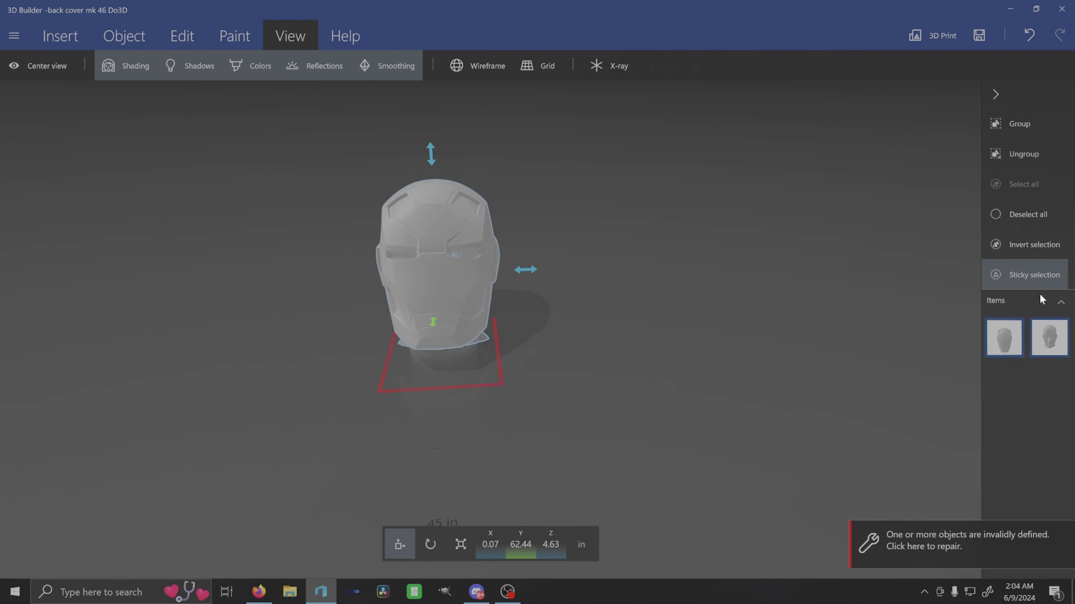
left_click(1041, 153)
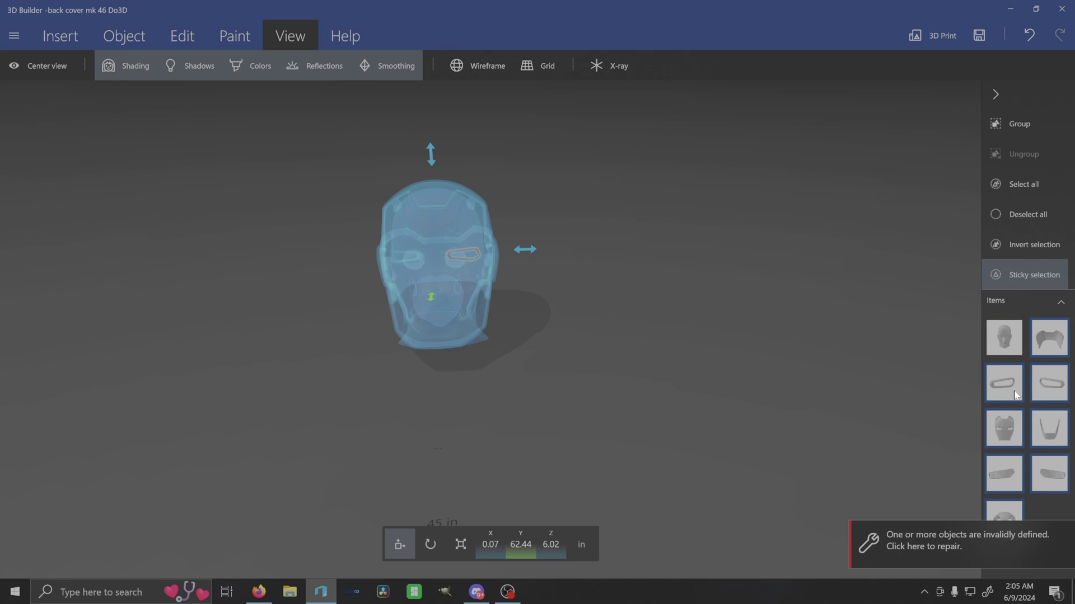
left_click(1029, 214)
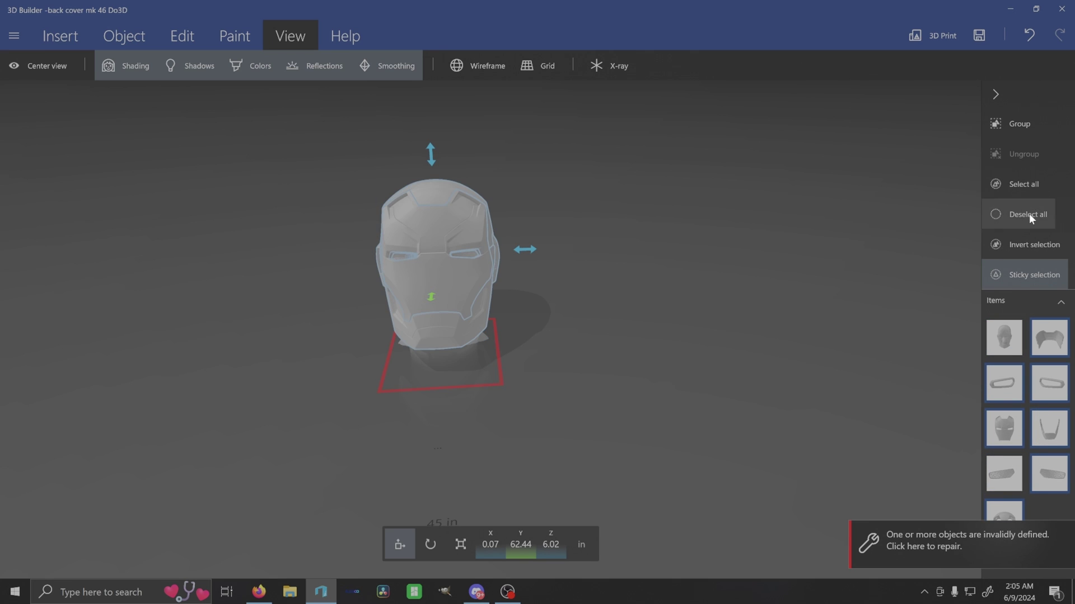
left_click(1049, 471)
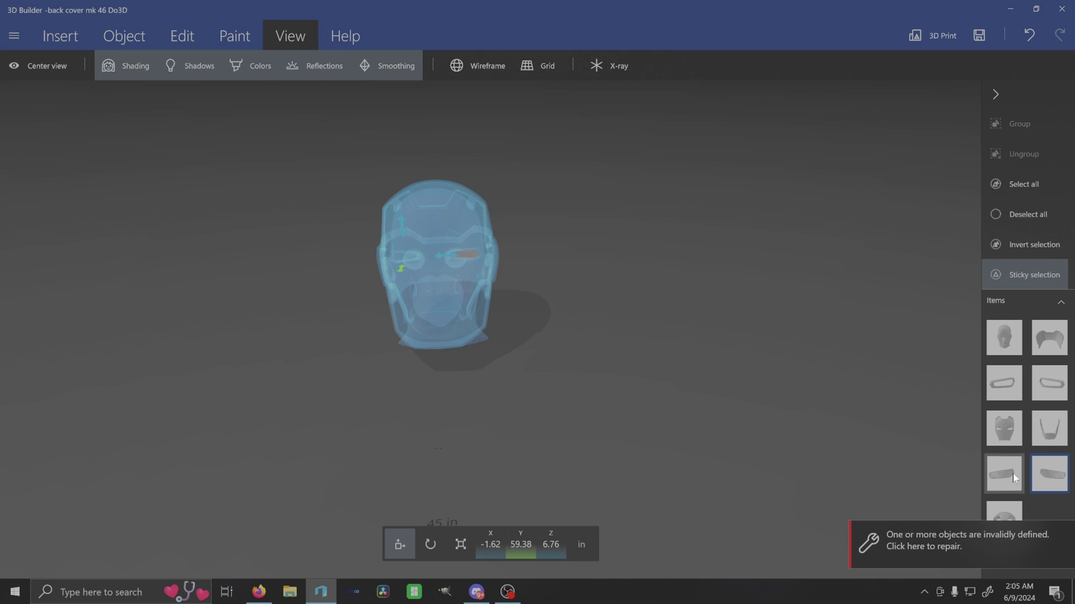
left_click(1015, 476)
key("ctrl+g")
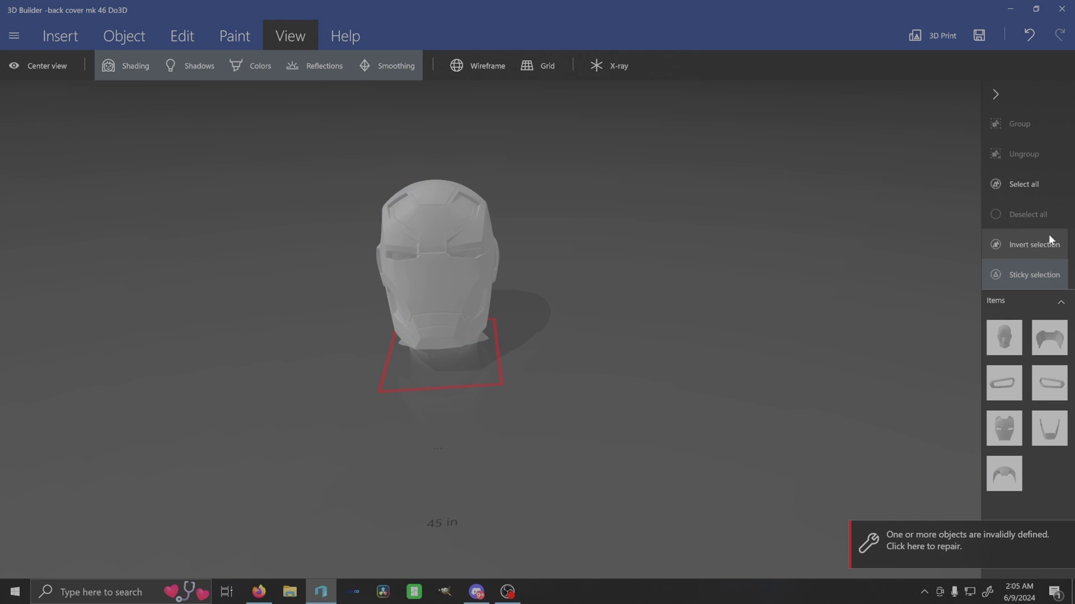
Multi-select the remaining helmet pieces in the Items panel and group them into one object
left_click(1050, 350)
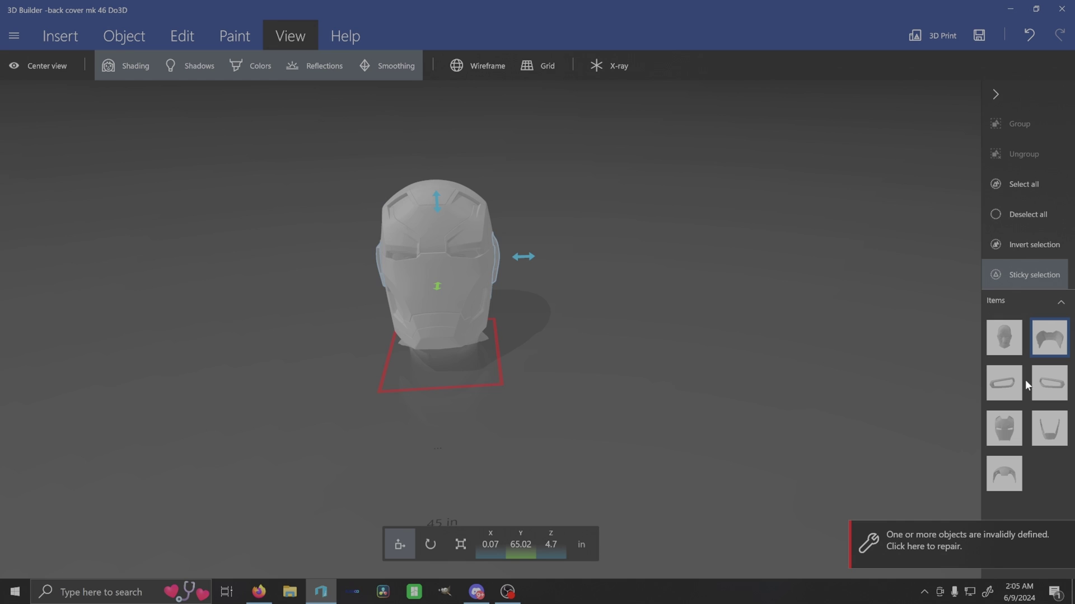
left_click(1004, 385)
left_click(1004, 428)
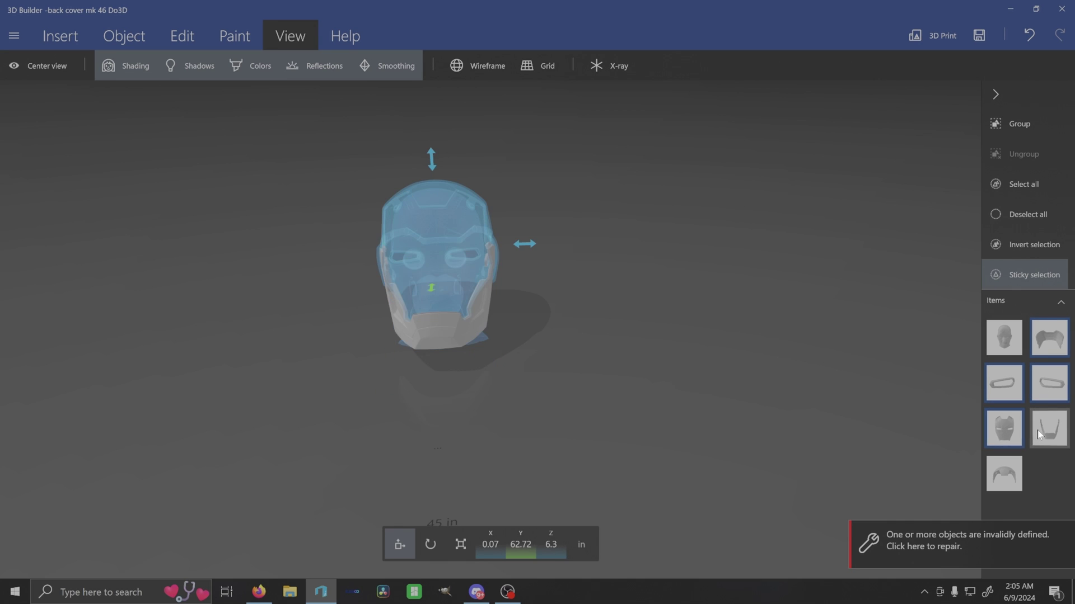
left_click(1049, 429)
left_click(1004, 474)
left_click(1022, 123)
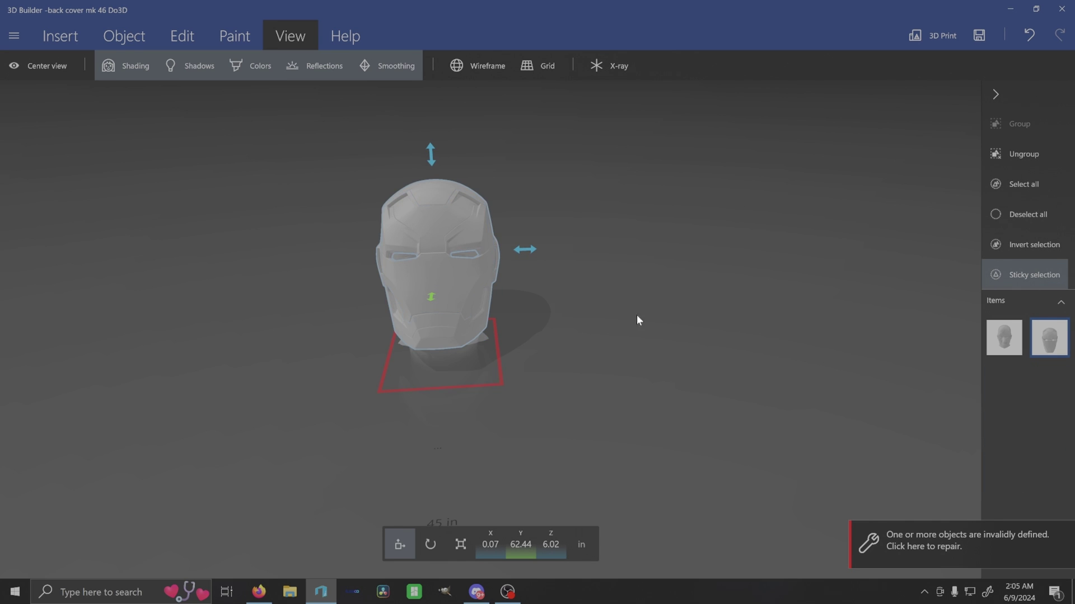
scroll(513, 362, "up", 5)
left_click_drag(721, 448, 446, 281)
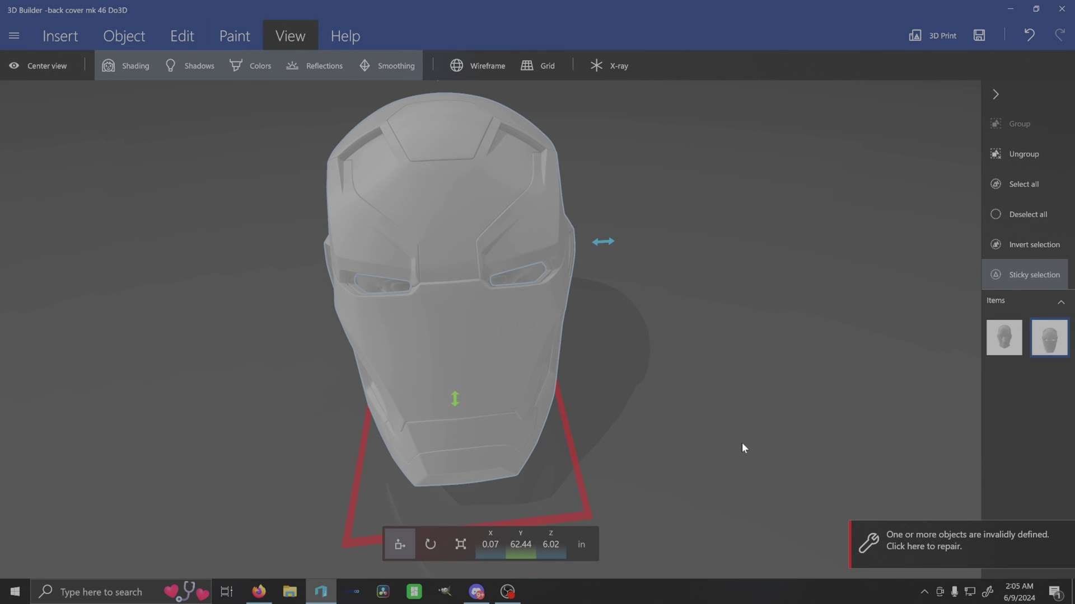
Turn on X-ray view and raise the head slightly inside the helmet
left_click_drag(744, 446, 424, 472)
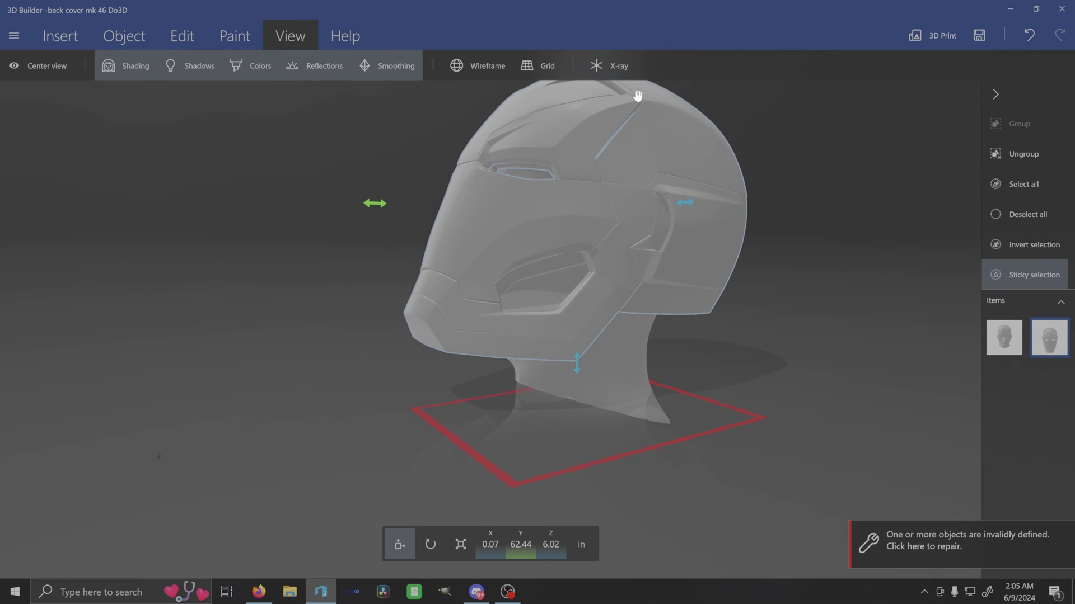
left_click(618, 65)
left_click(616, 347)
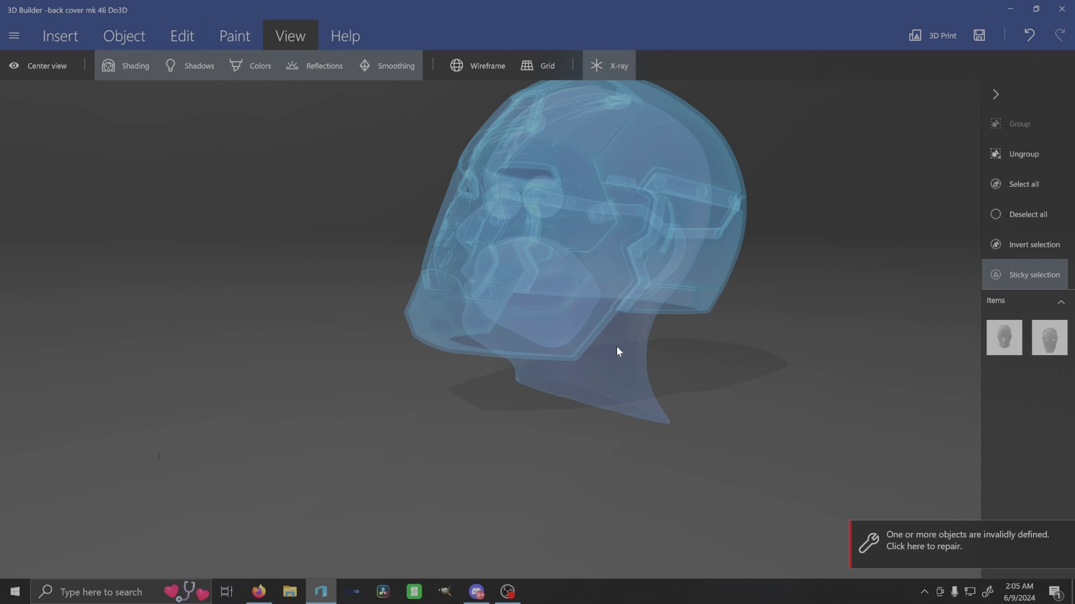
left_click_drag(616, 350, 347, 313)
left_click_drag(390, 162, 391, 156)
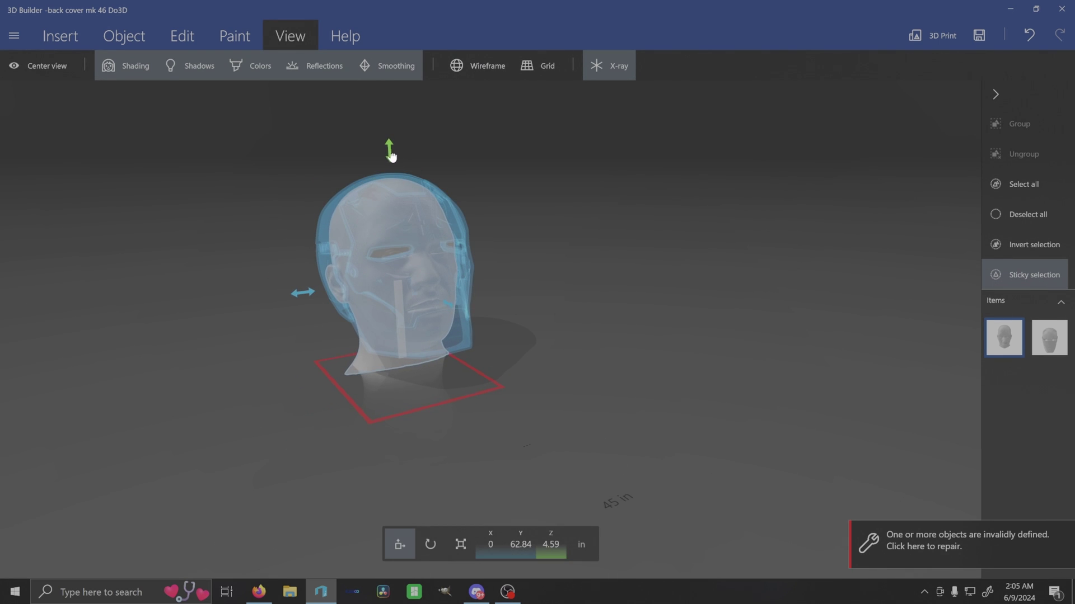
Orbit around the head to inspect the helmet's clearance from side, back and front
left_click_drag(619, 269, 765, 297)
left_click_drag(91, 384, 700, 338)
scroll(784, 352, "up", 3)
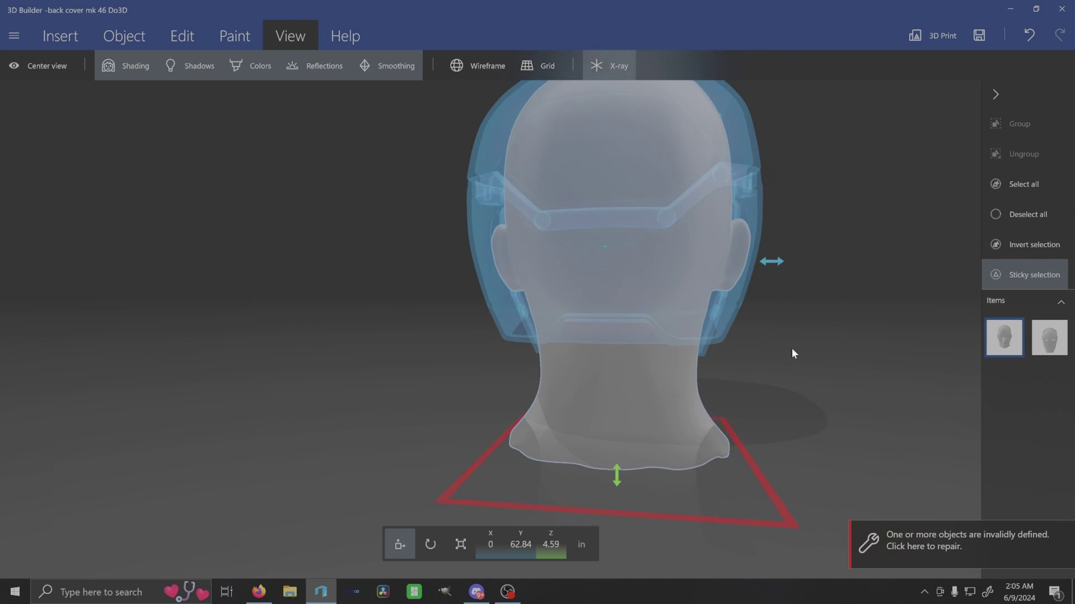
left_click_drag(792, 354, 770, 371)
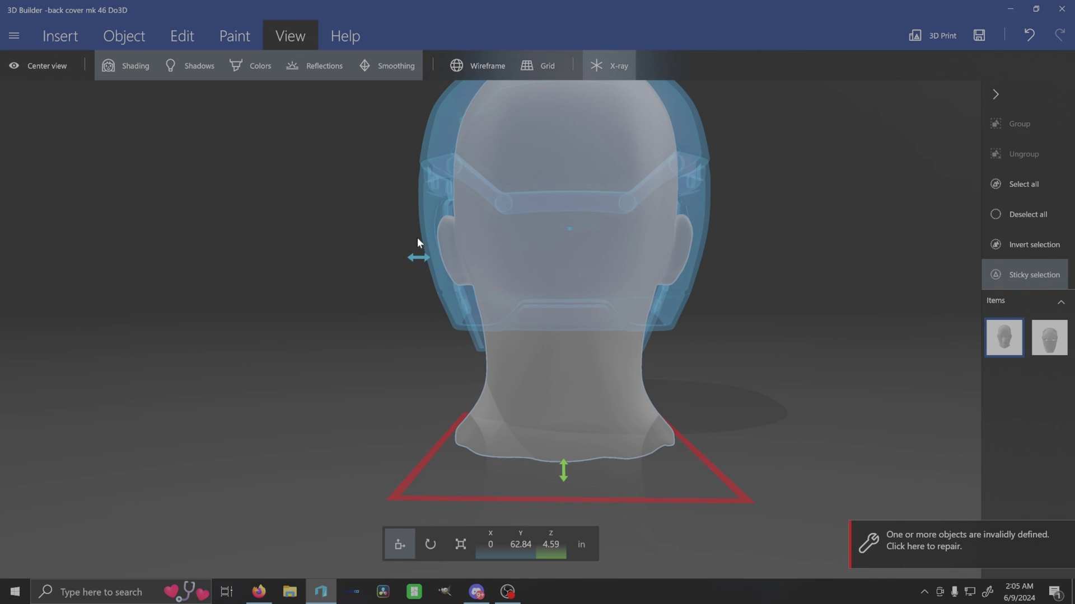
left_click_drag(791, 344, 512, 364)
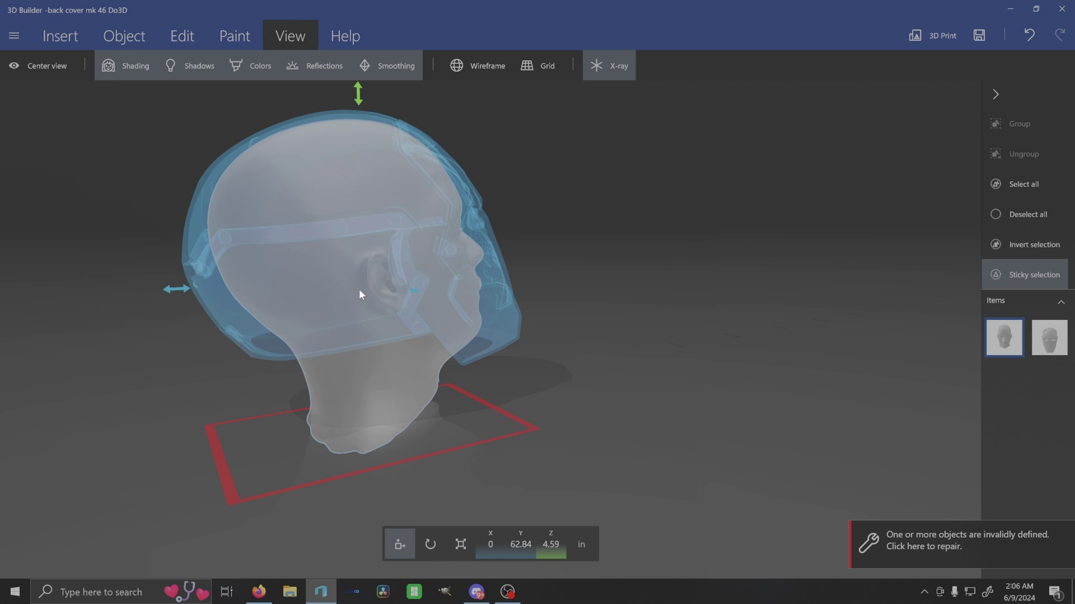
left_click_drag(498, 482, 379, 471)
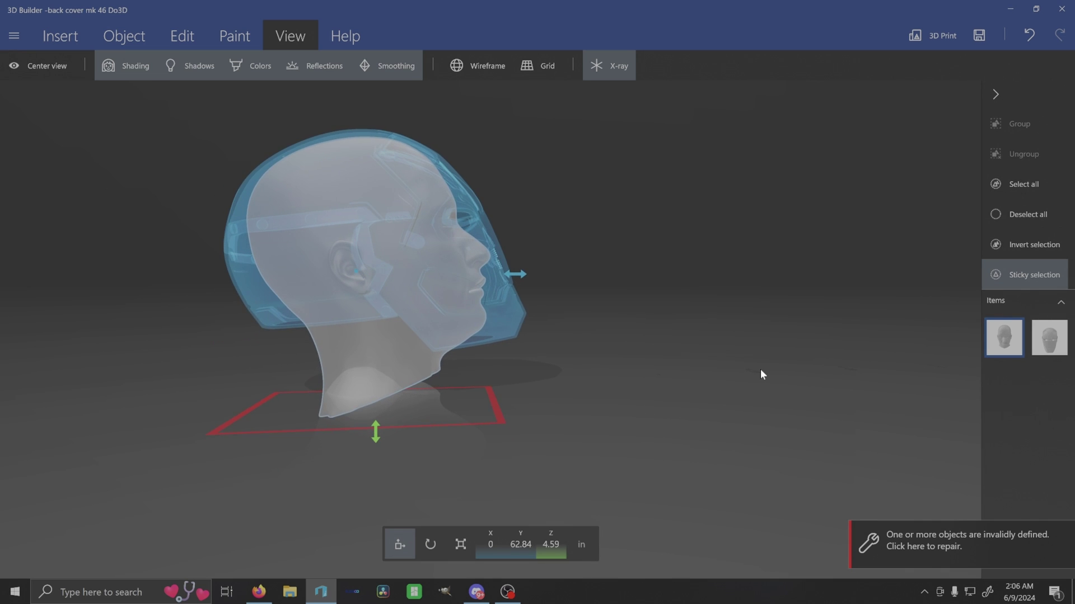
mouse_move(760, 373)
left_mouse_down()
mouse_move(571, 372)
mouse_move(810, 381)
mouse_move(757, 368)
left_mouse_up()
scroll(771, 369, "up", 2)
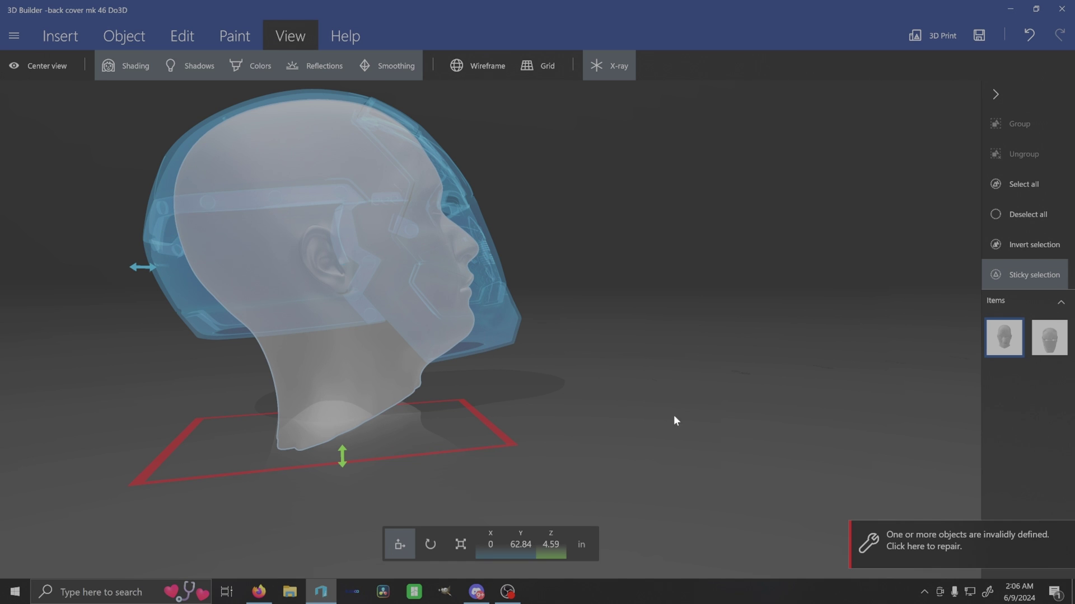
left_click_drag(674, 417, 295, 439)
left_click_drag(765, 397, 680, 343)
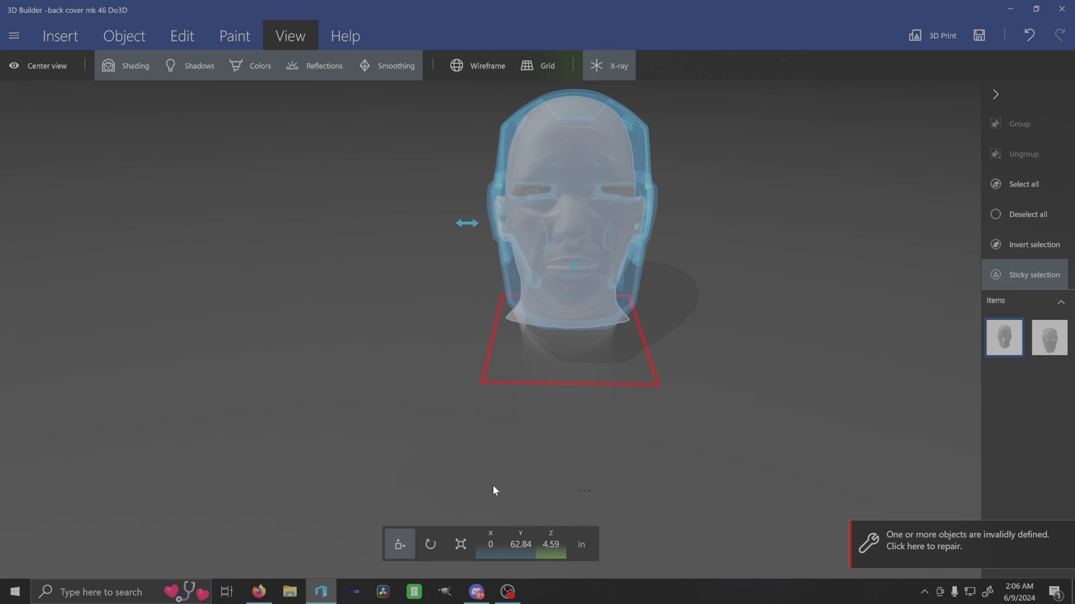
Delete the old helmet and import the main helmet STL from Do3d > Mandalorian > Helmet
key("Delete")
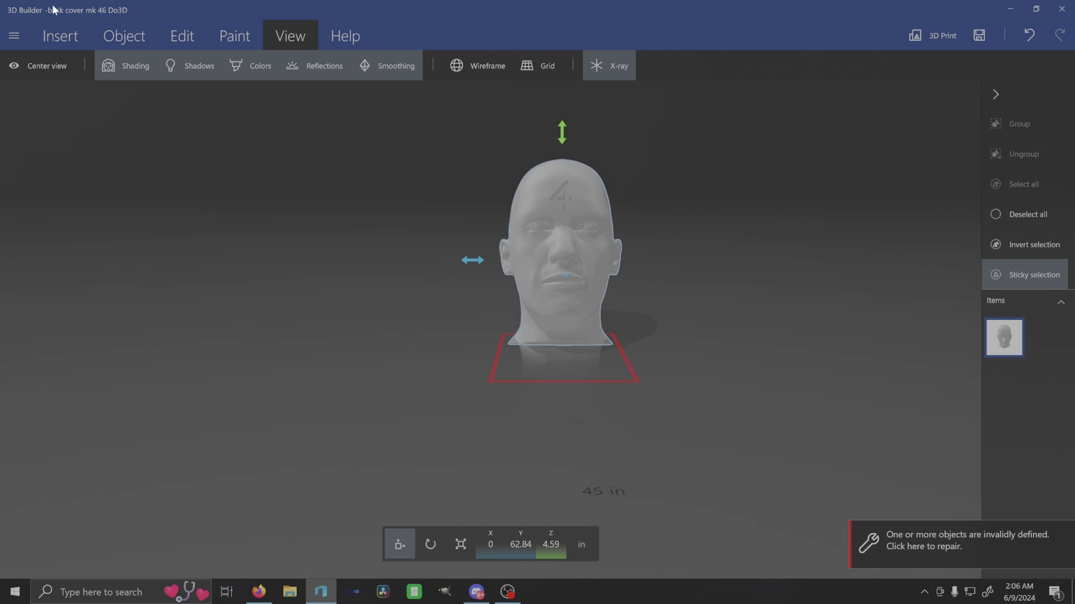
left_click(52, 35)
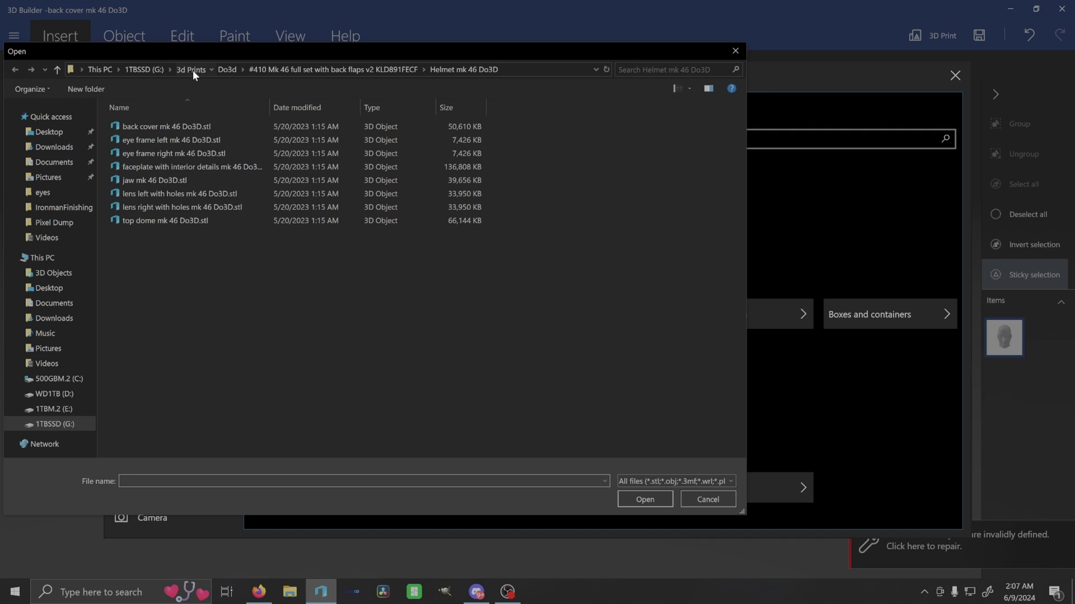
left_click(191, 69)
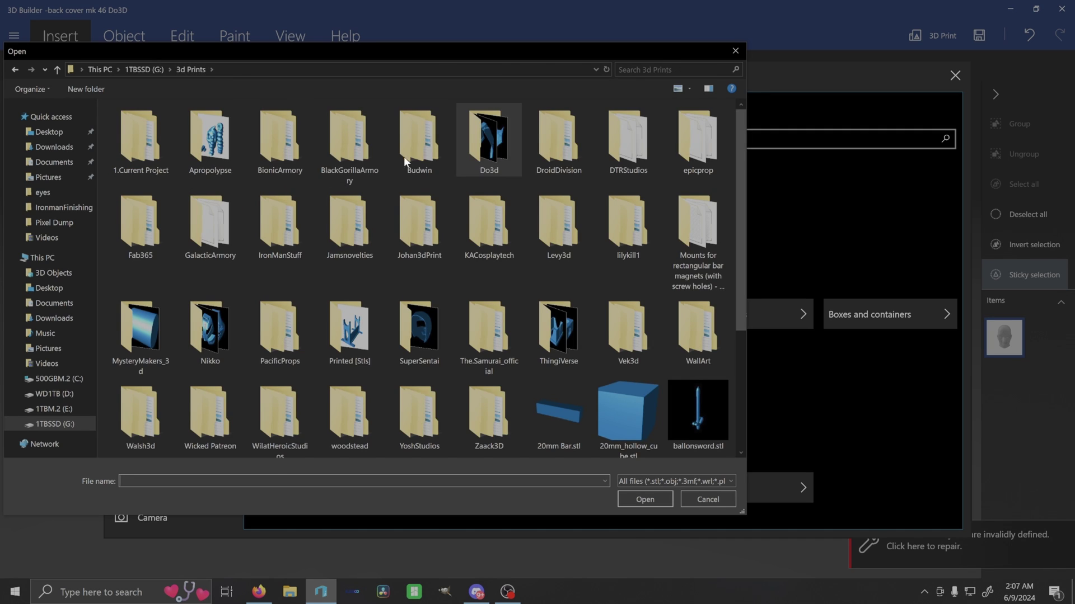
double_click(464, 154)
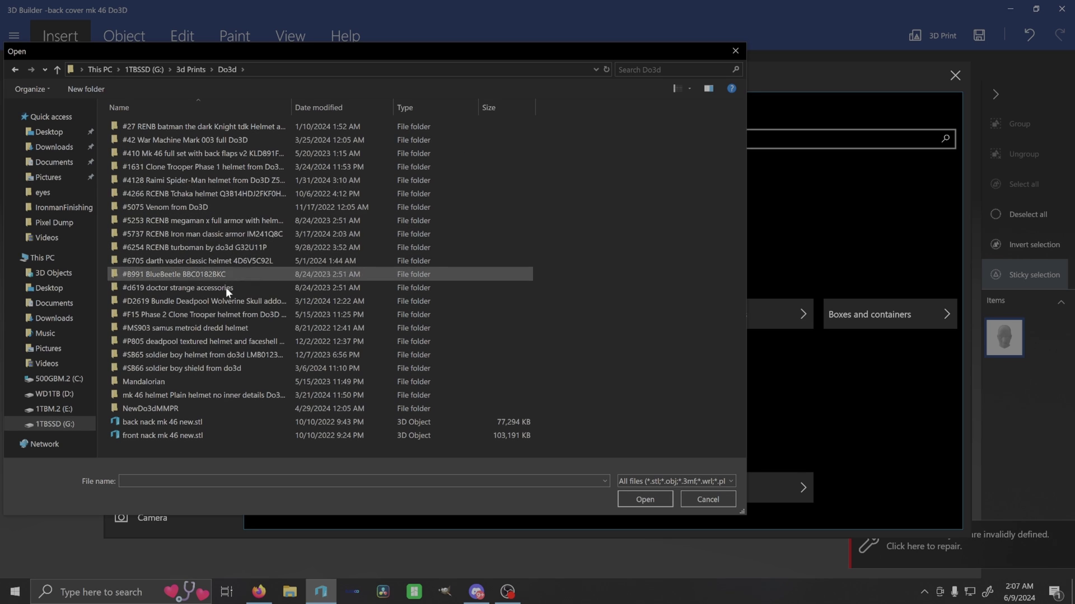
double_click(158, 382)
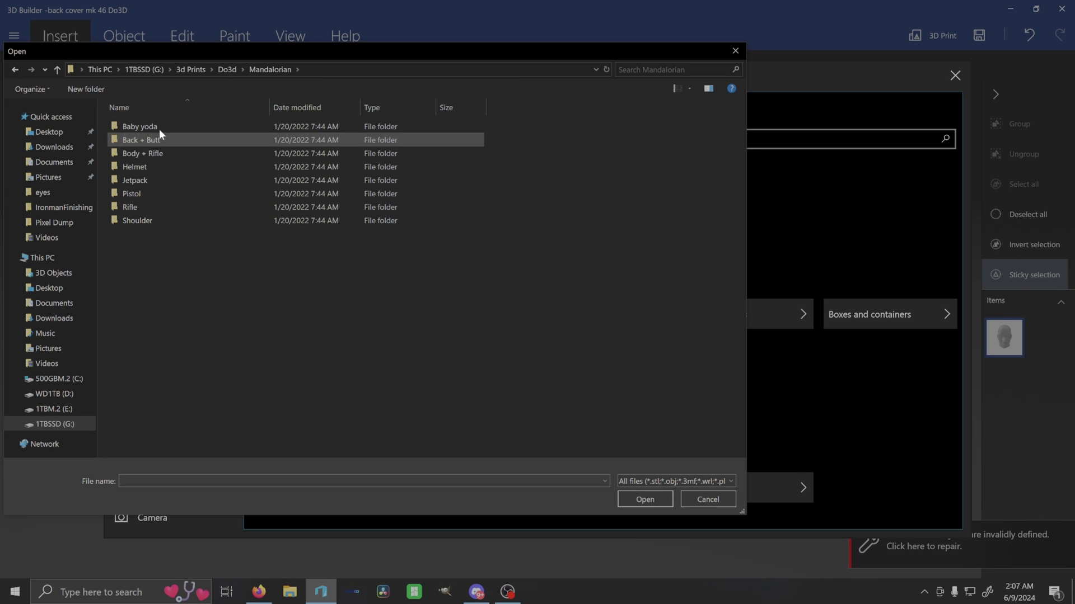
double_click(162, 167)
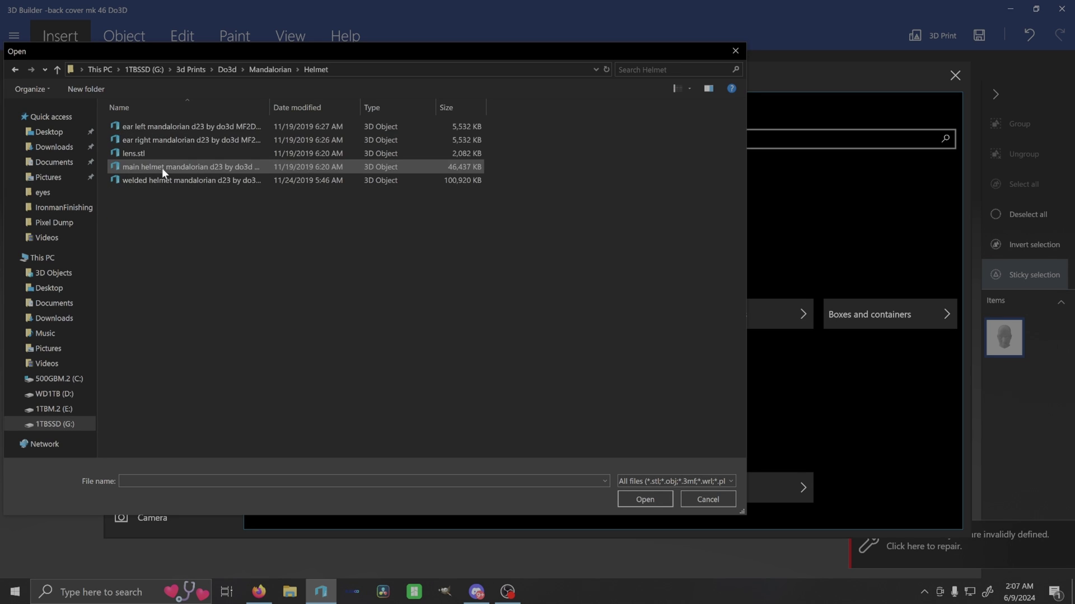
double_click(180, 168)
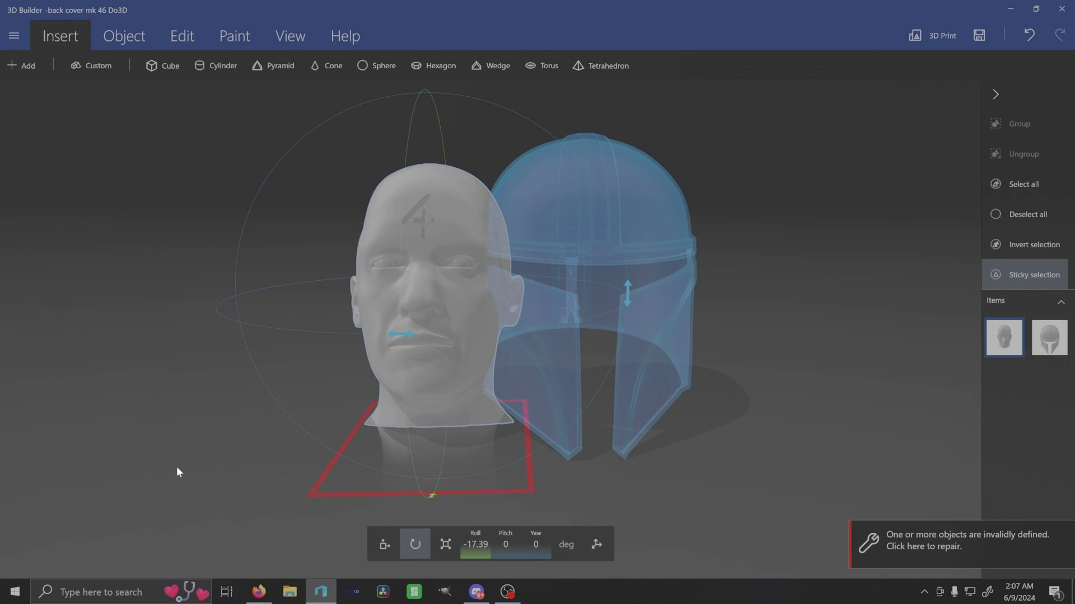
Rotate the head upright with the roll ring to remove its tilt
scroll(314, 421, "up", 3)
scroll(368, 416, "down", 3)
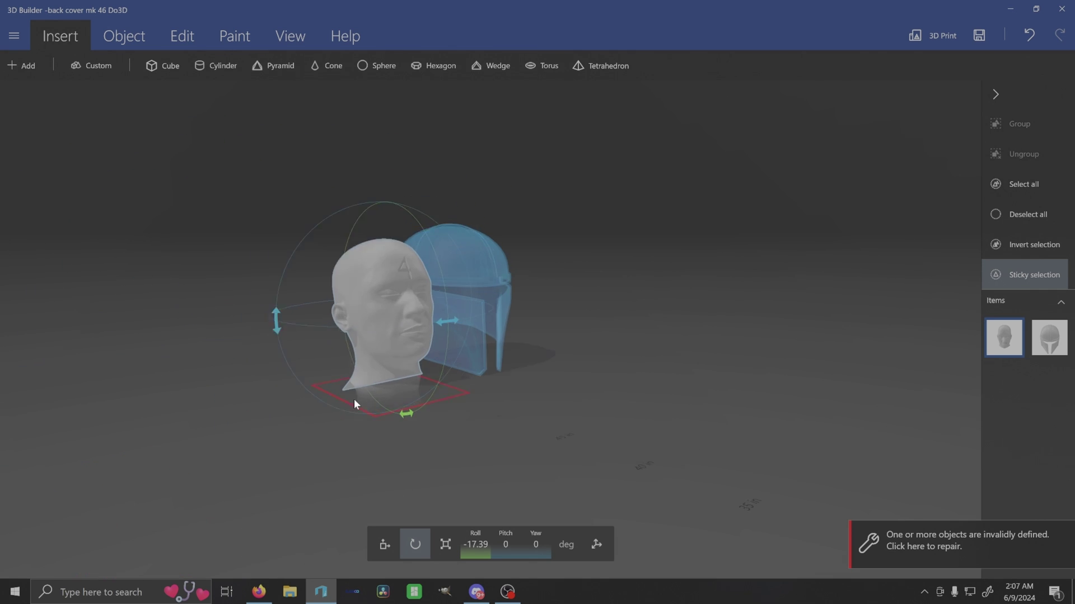
left_click_drag(298, 425, 542, 416)
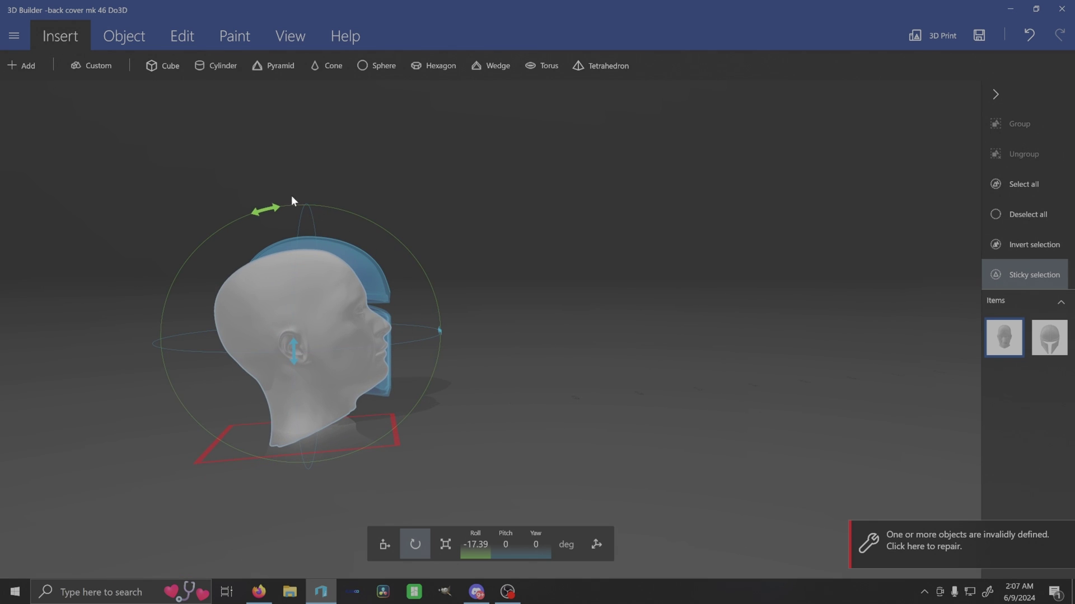
left_click_drag(269, 210, 314, 218)
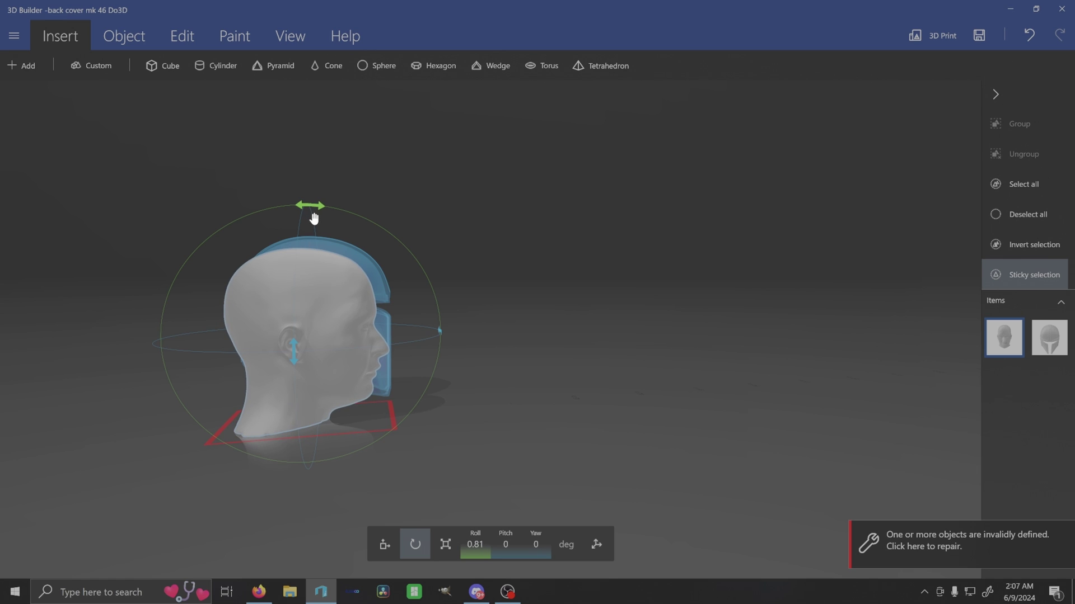
left_click_drag(604, 314, 552, 344)
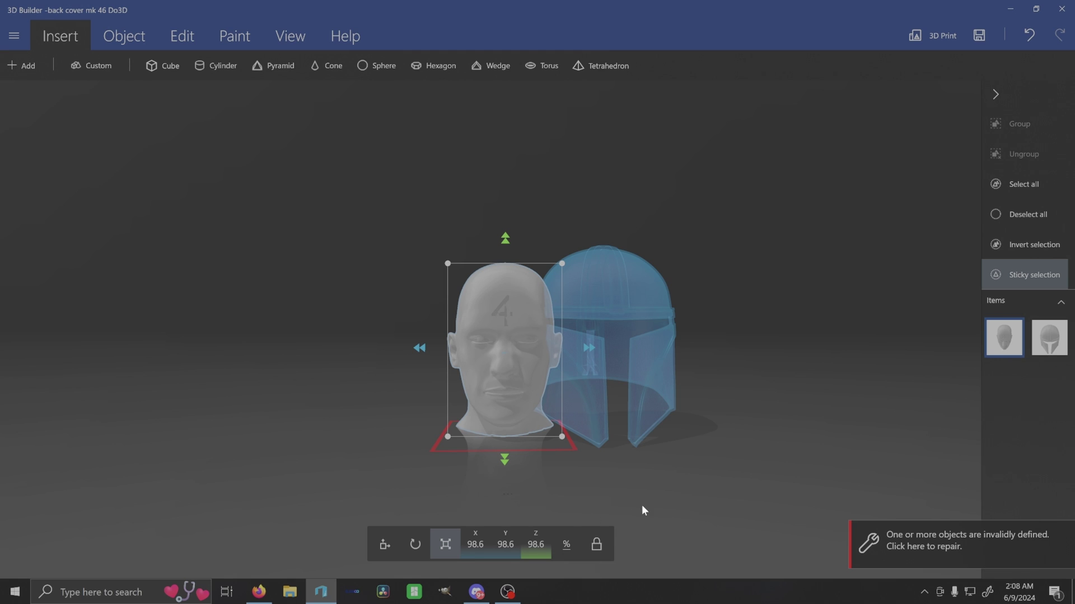
Scale the head uniformly to 105%
left_click(533, 544)
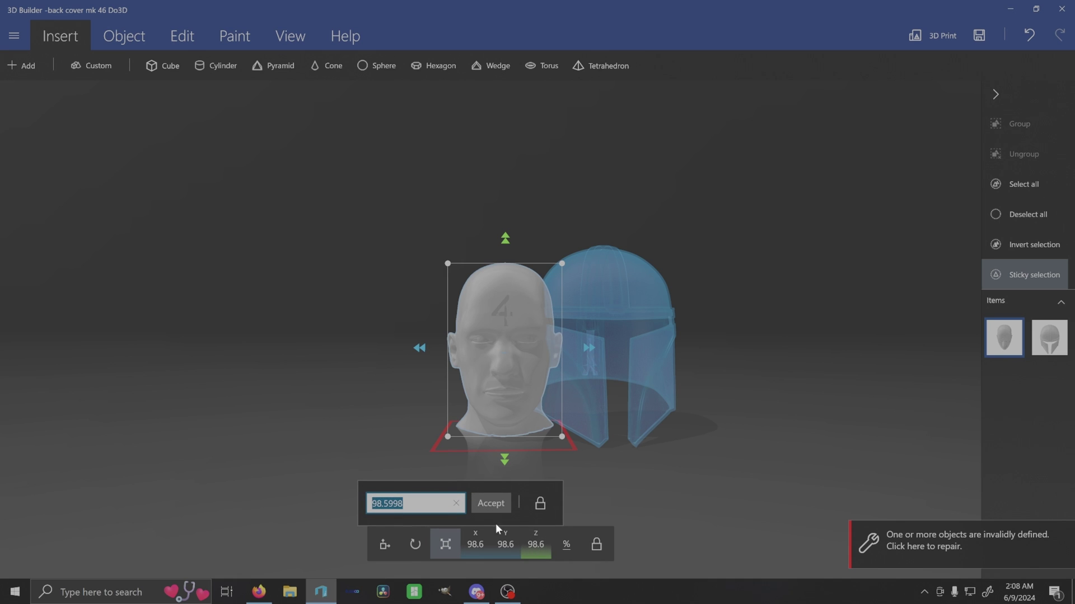
type("105")
key("Return")
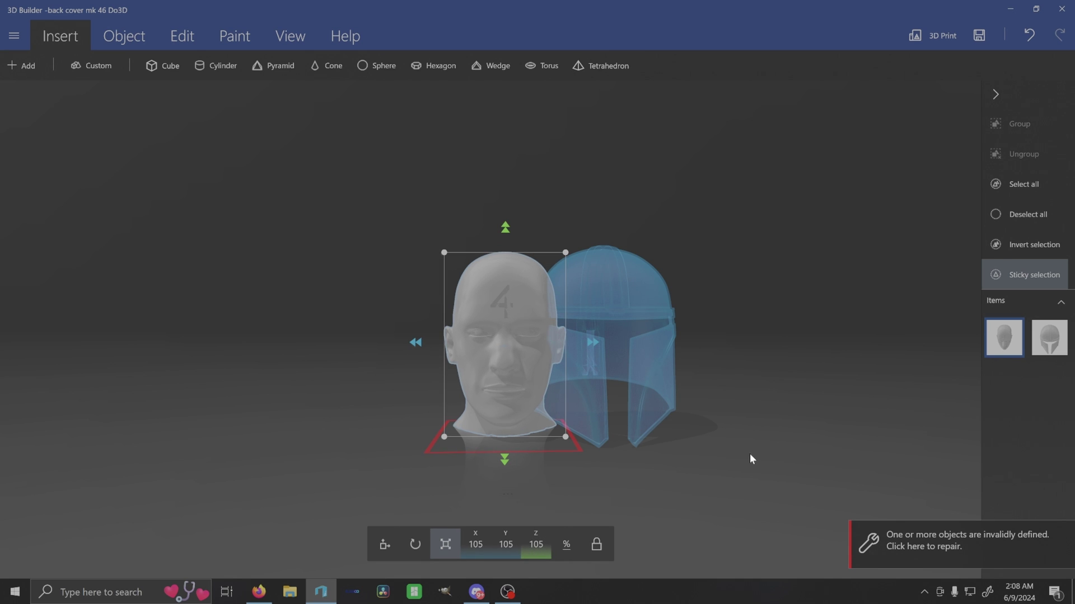
Move the helmet over the 105% head and view the fit from side and above
mouse_move(750, 459)
left_mouse_down()
mouse_move(677, 447)
mouse_move(739, 461)
left_mouse_up()
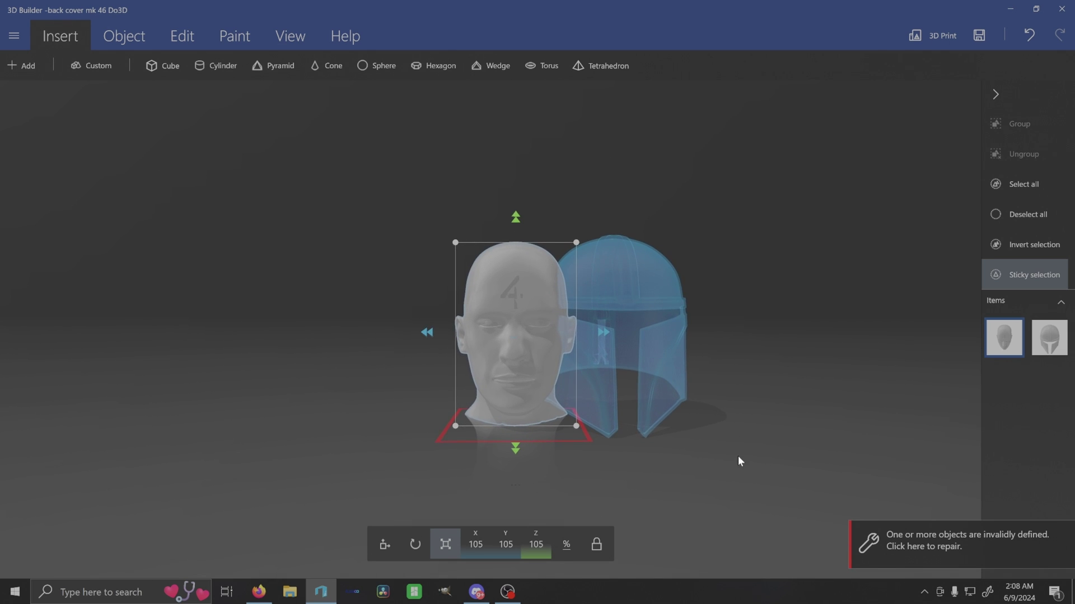
left_click_drag(644, 293, 527, 291)
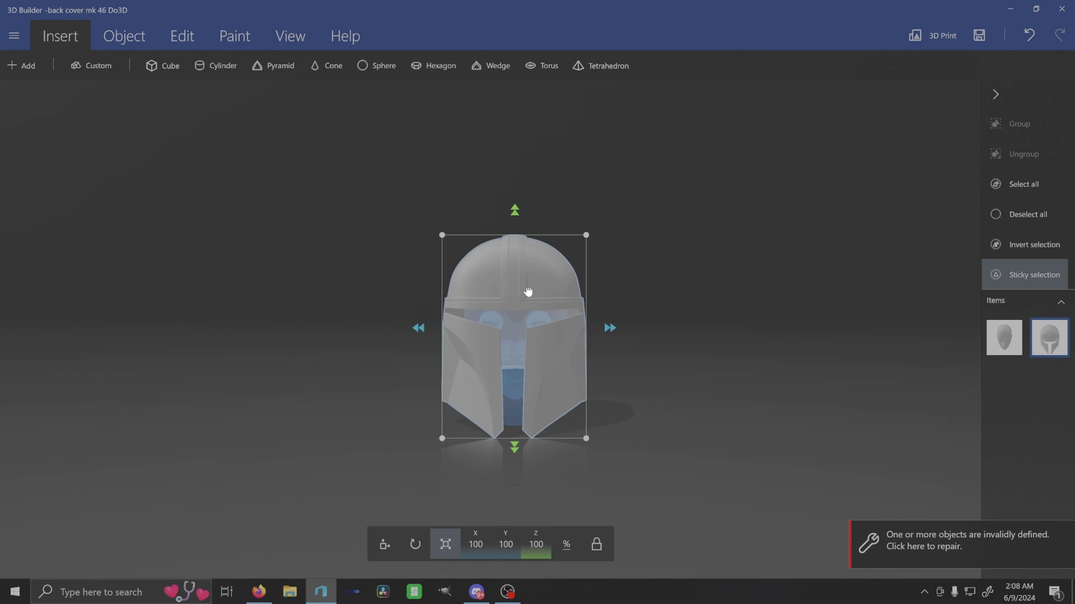
left_click_drag(765, 374, 632, 433)
left_click(633, 426)
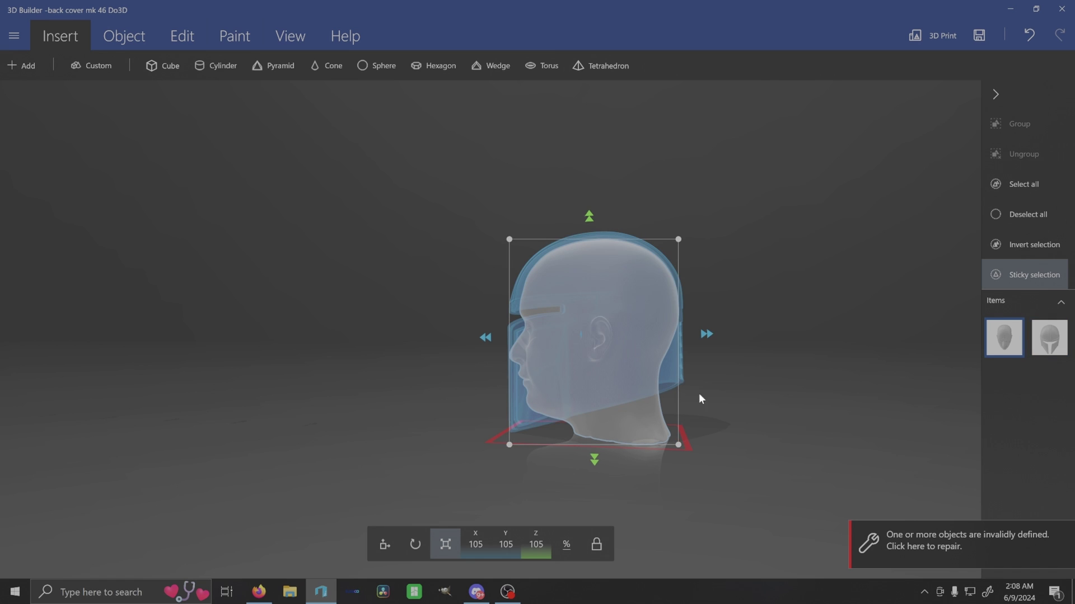
scroll(801, 455, "up", 3)
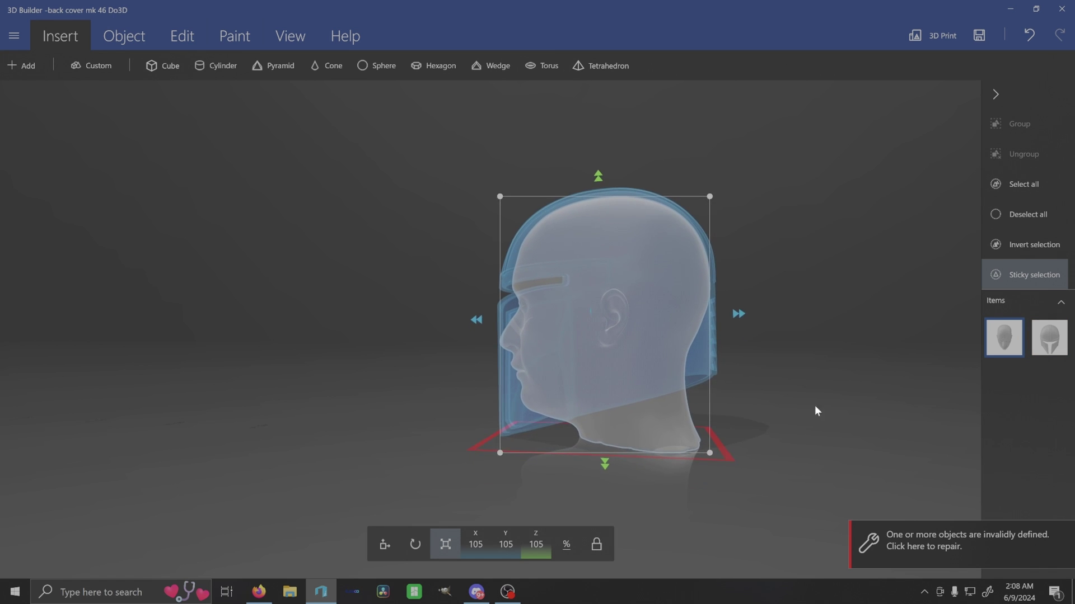
scroll(834, 431, "down", 1)
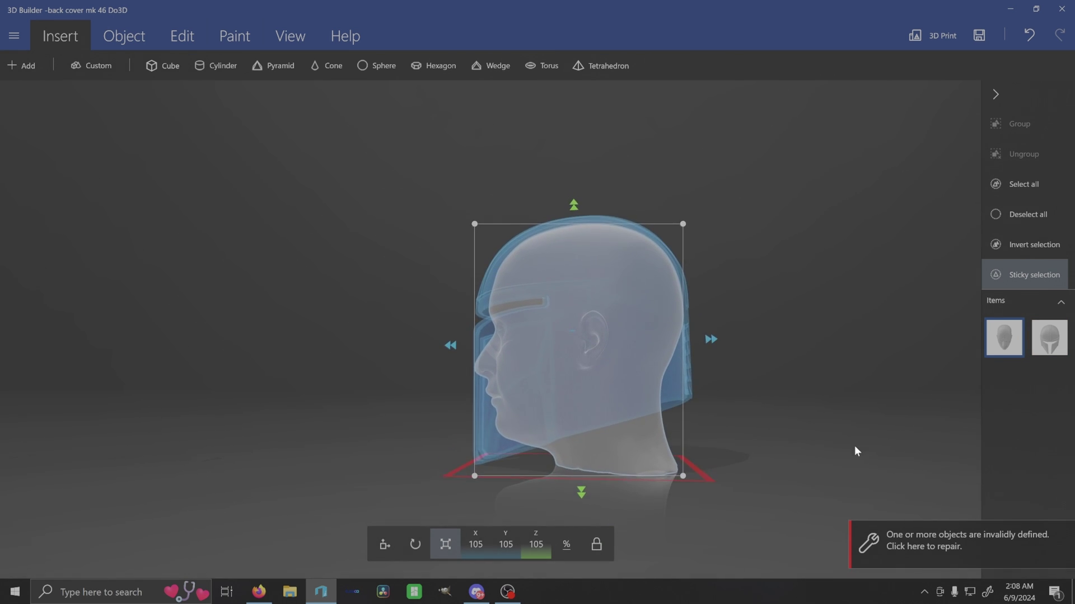
scroll(743, 432, "up", 2)
right_click_drag(861, 427, 619, 413)
left_click_drag(766, 432, 583, 430)
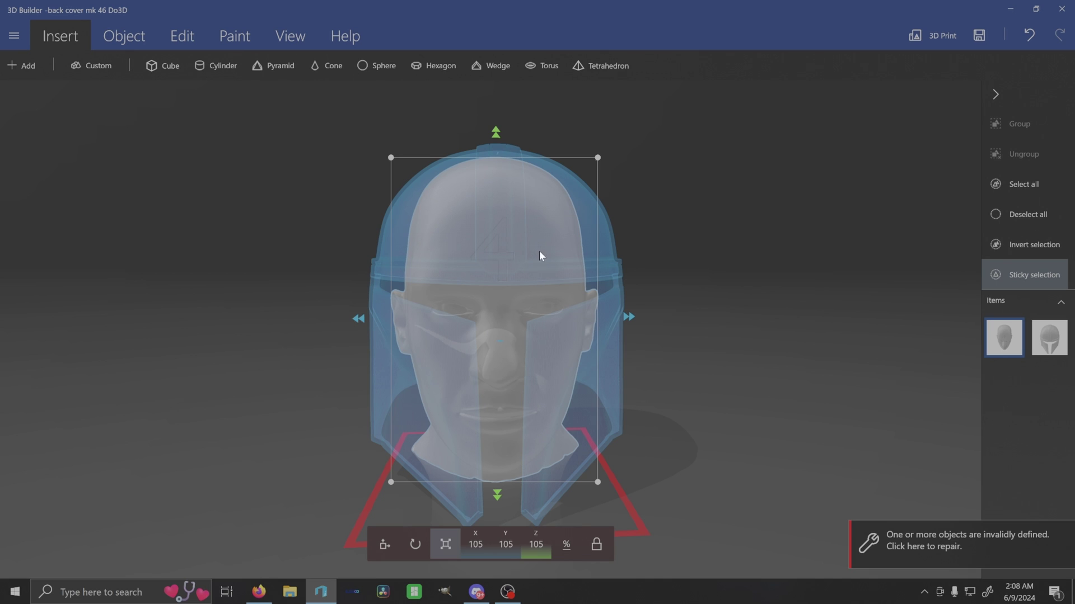
Scale the helmet to 103%
left_click(512, 312)
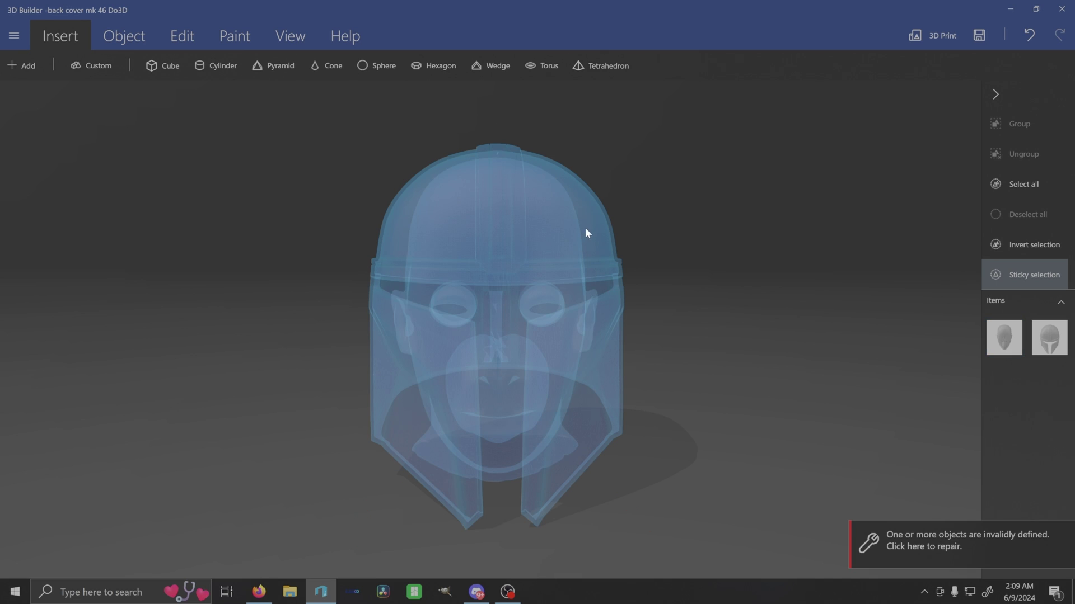
left_click(585, 228)
left_click(534, 544)
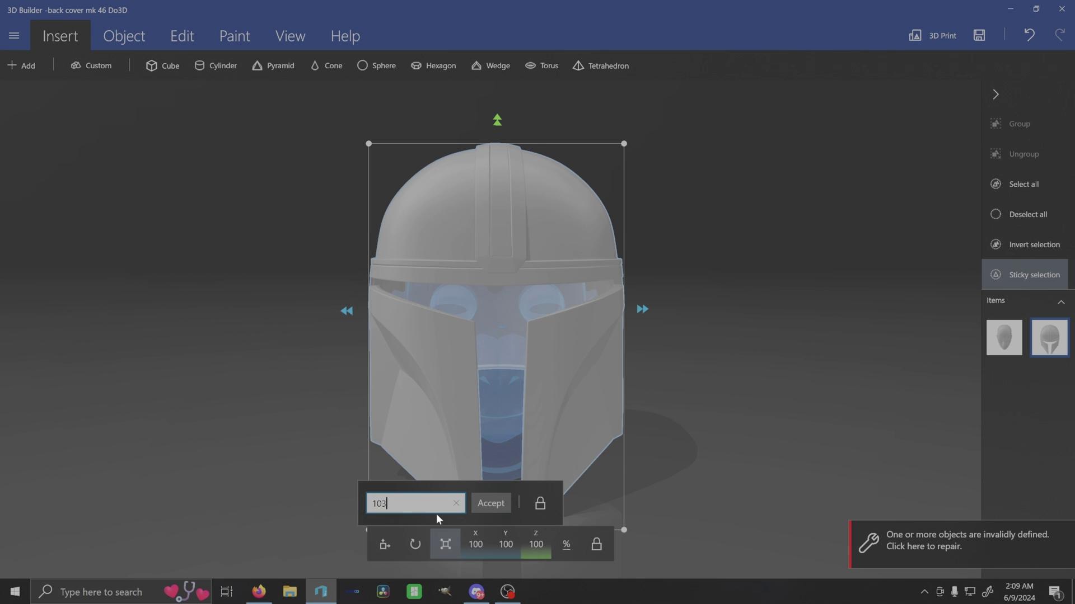
key("Return")
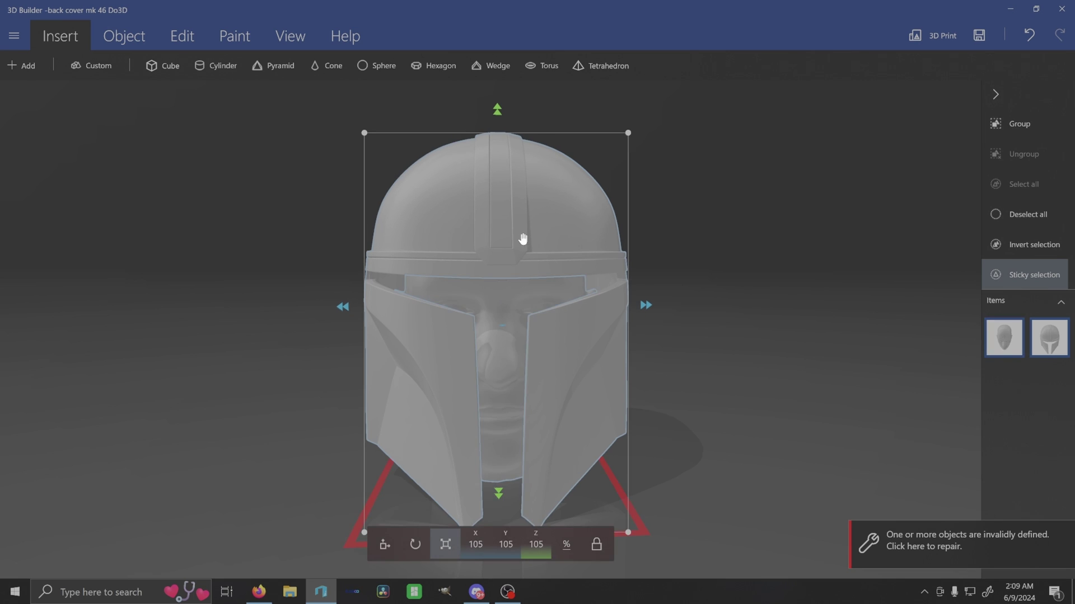
Raise the head slightly along Z inside the helmet, checking from side and front
left_click(507, 261)
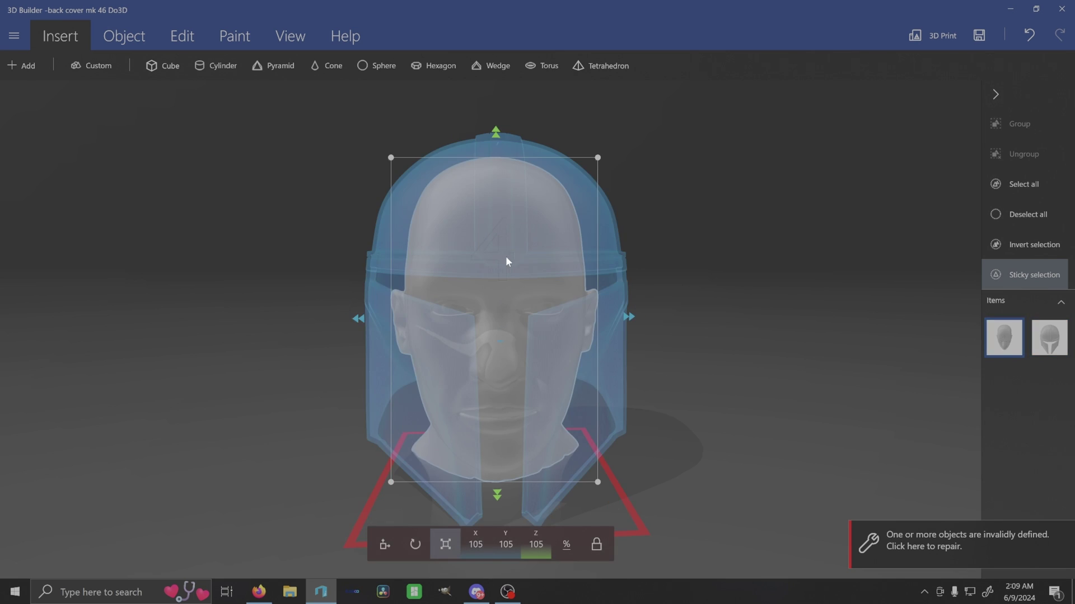
left_click(386, 543)
left_click_drag(497, 137, 497, 120)
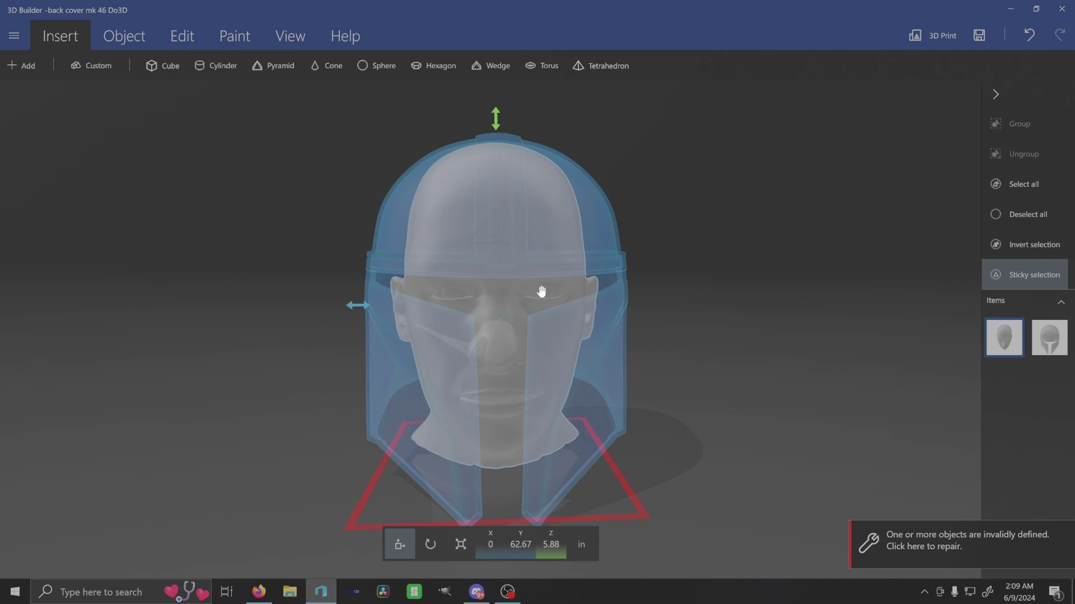
right_click_drag(795, 390, 352, 367)
right_click_drag(902, 283, 642, 382)
left_click_drag(427, 338, 429, 338)
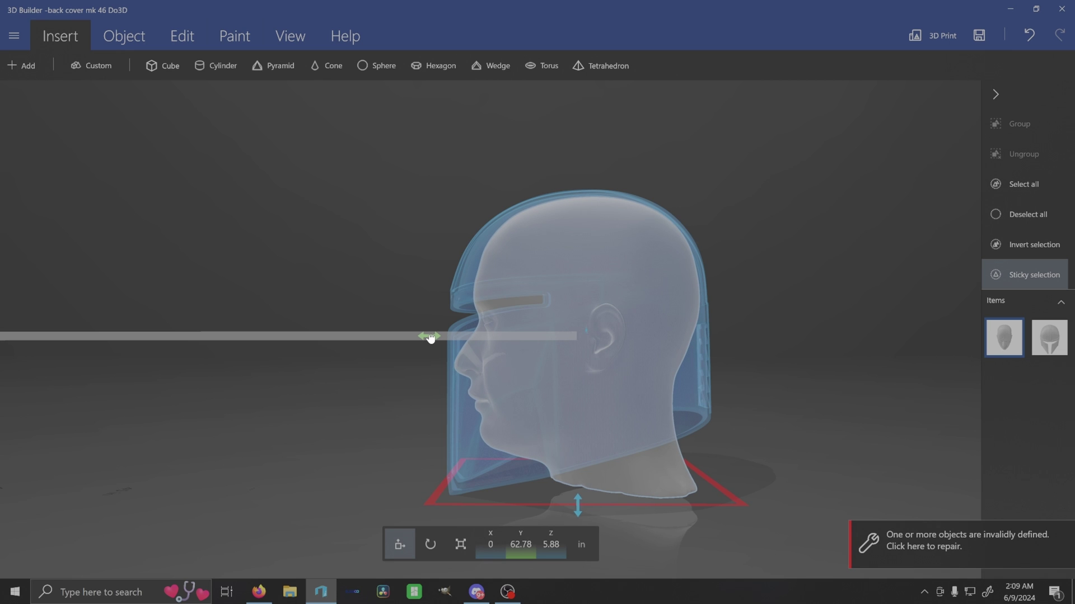
right_click_drag(339, 387, 284, 357)
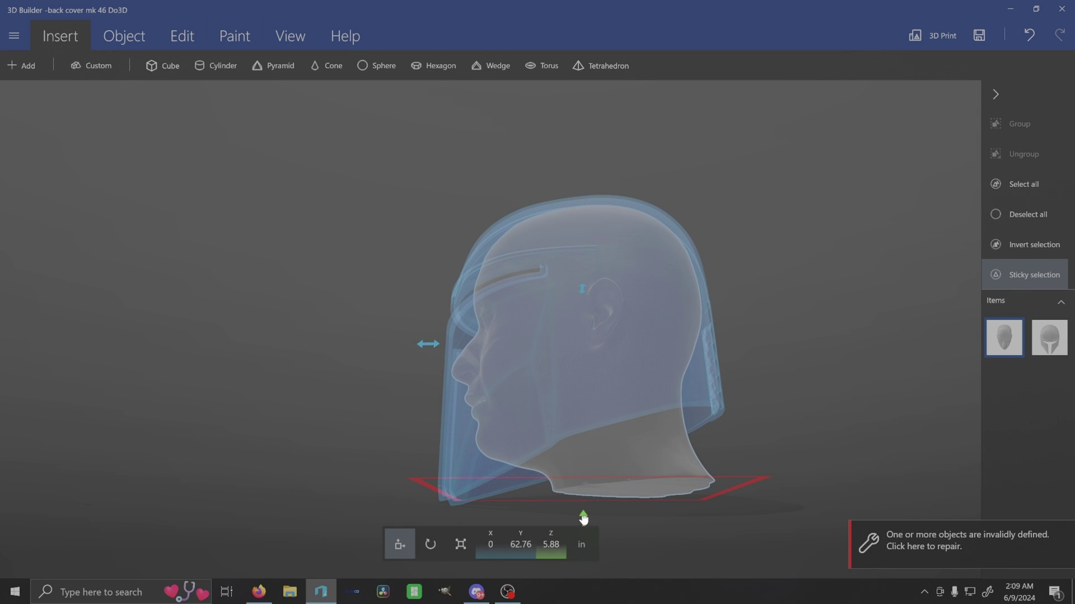
Lower the head inside the helmet, then raise it back while viewing from above and front
left_click_drag(584, 520, 583, 577)
scroll(595, 416, "down", 3)
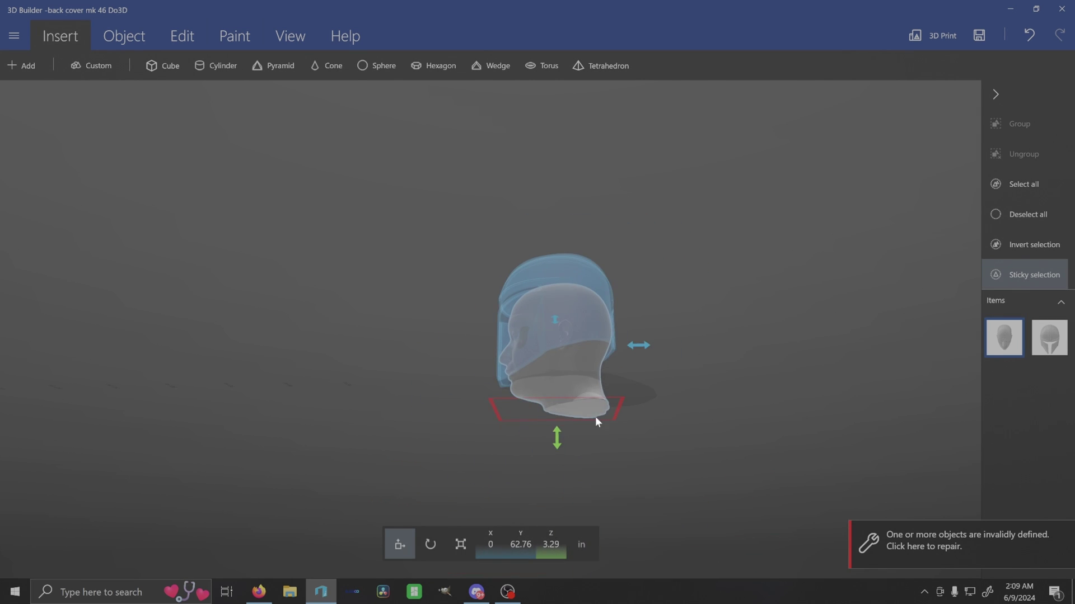
left_click_drag(558, 435, 559, 463)
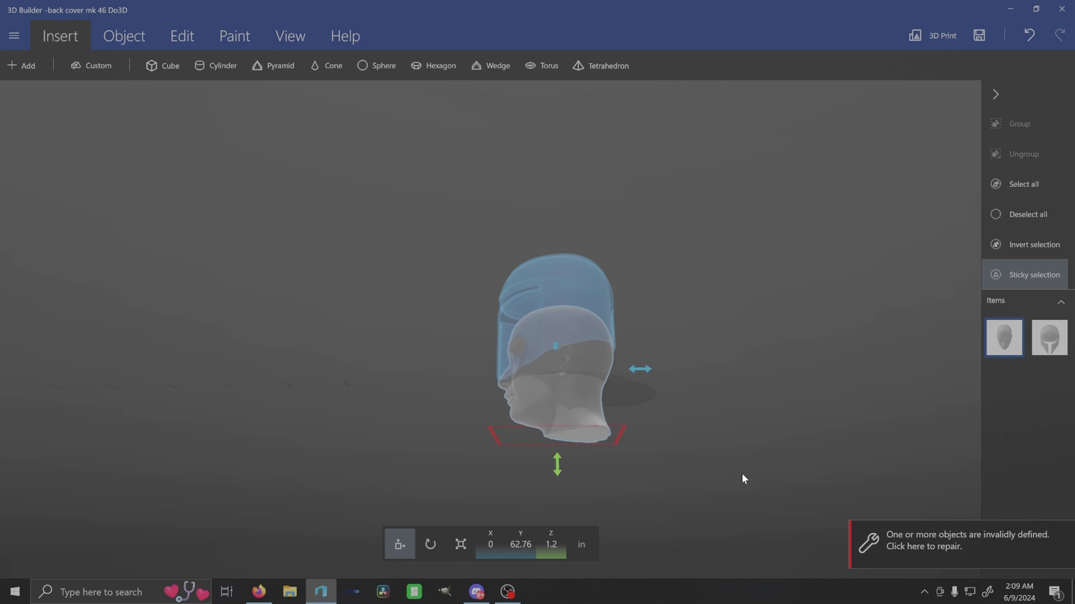
left_click_drag(744, 479, 608, 389)
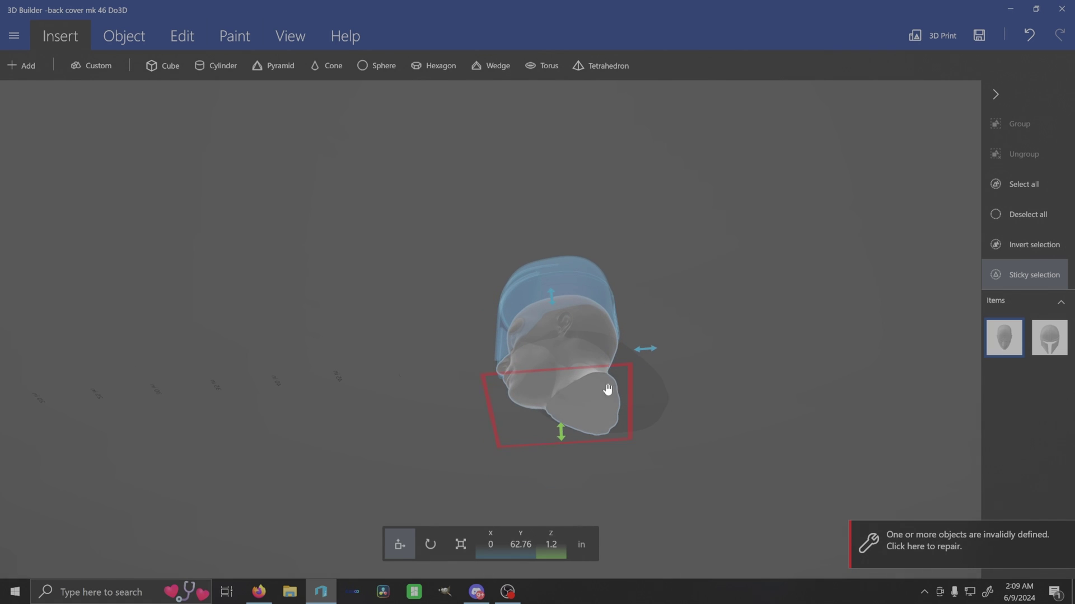
left_click_drag(560, 435, 583, 403)
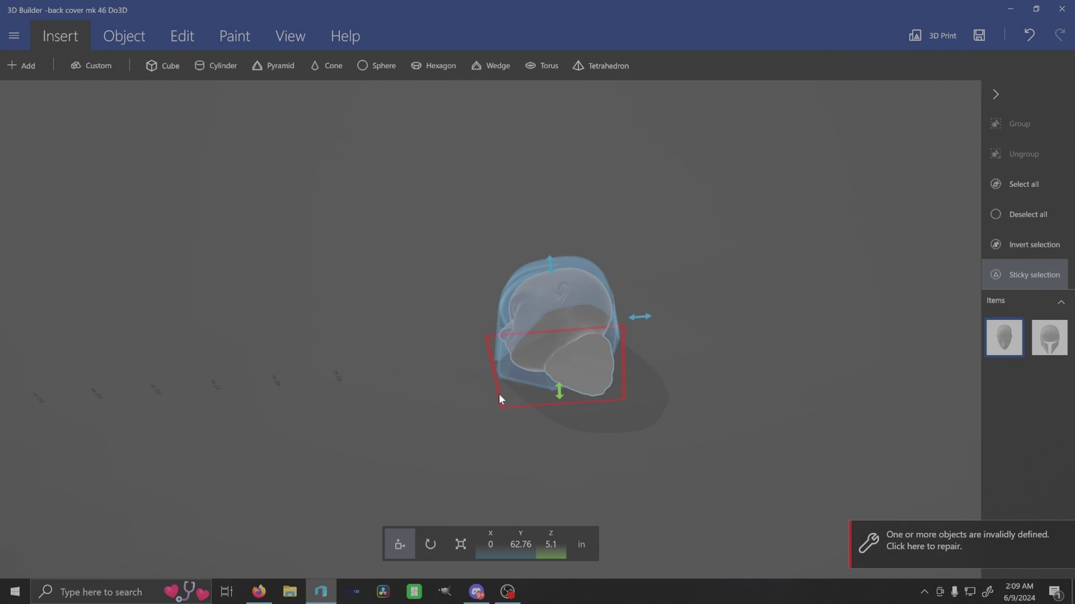
left_click_drag(500, 399, 849, 501)
scroll(629, 393, "up", 3)
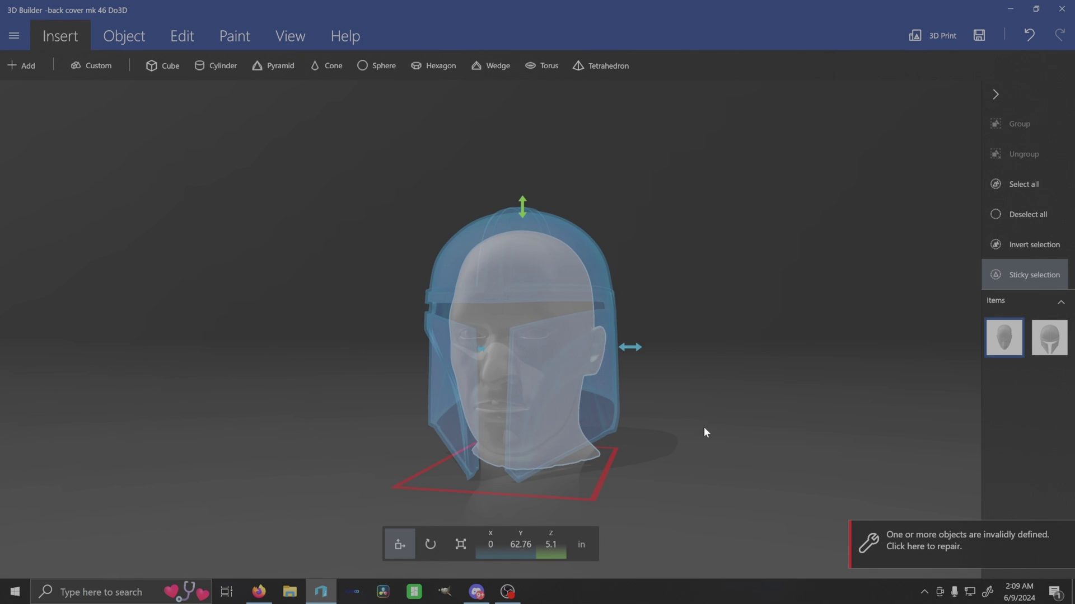
mouse_move(704, 428)
left_mouse_down()
mouse_move(907, 418)
mouse_move(703, 408)
left_mouse_up()
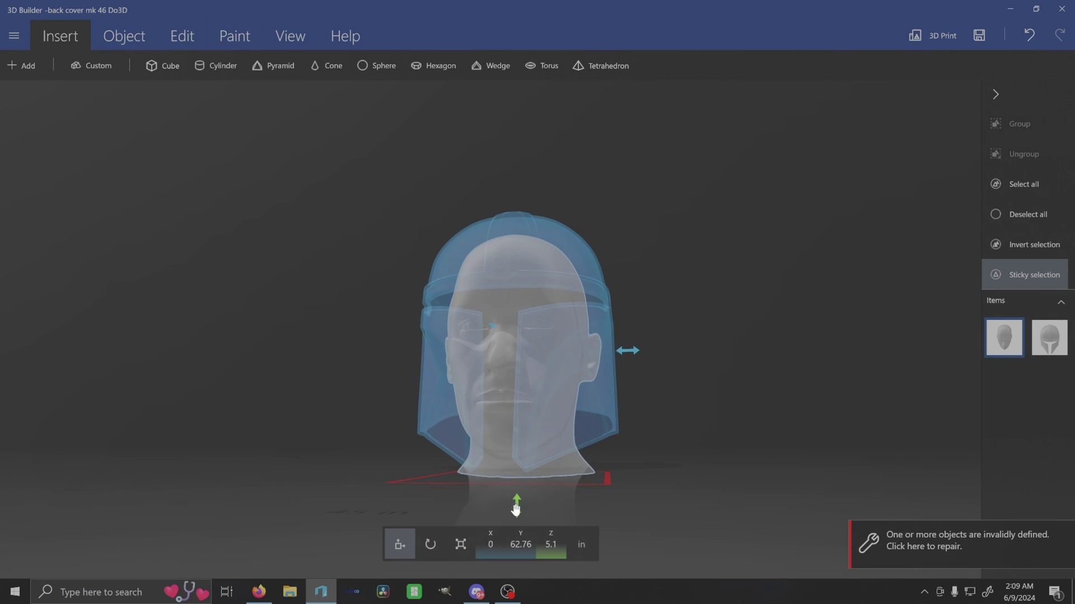
Fine-tune the head's height to Z 5.83 and leave only the helmet selected
left_click_drag(519, 506, 547, 497)
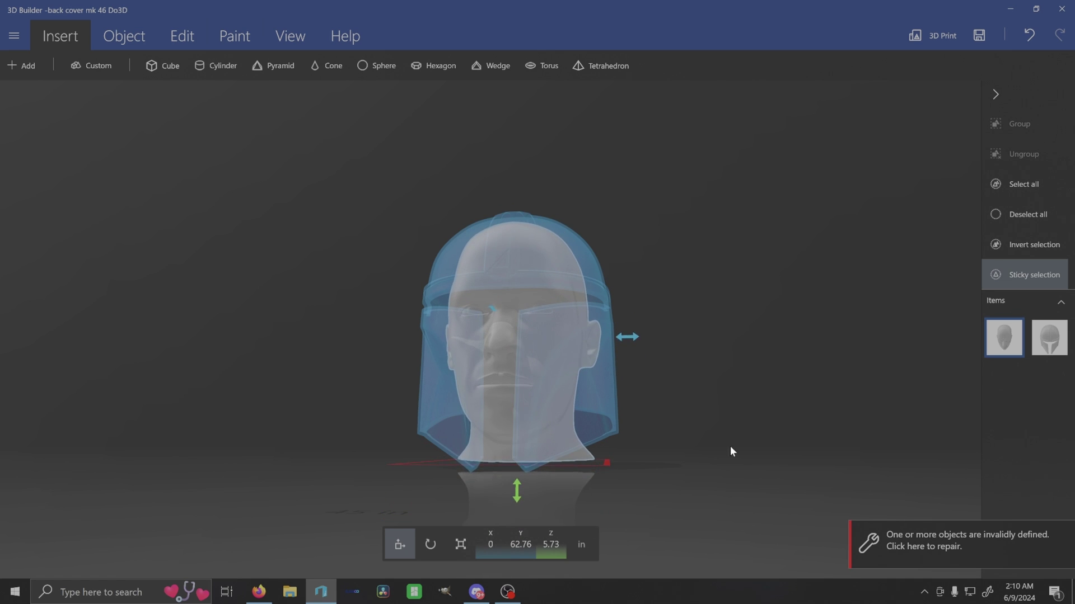
left_click_drag(732, 448, 583, 314)
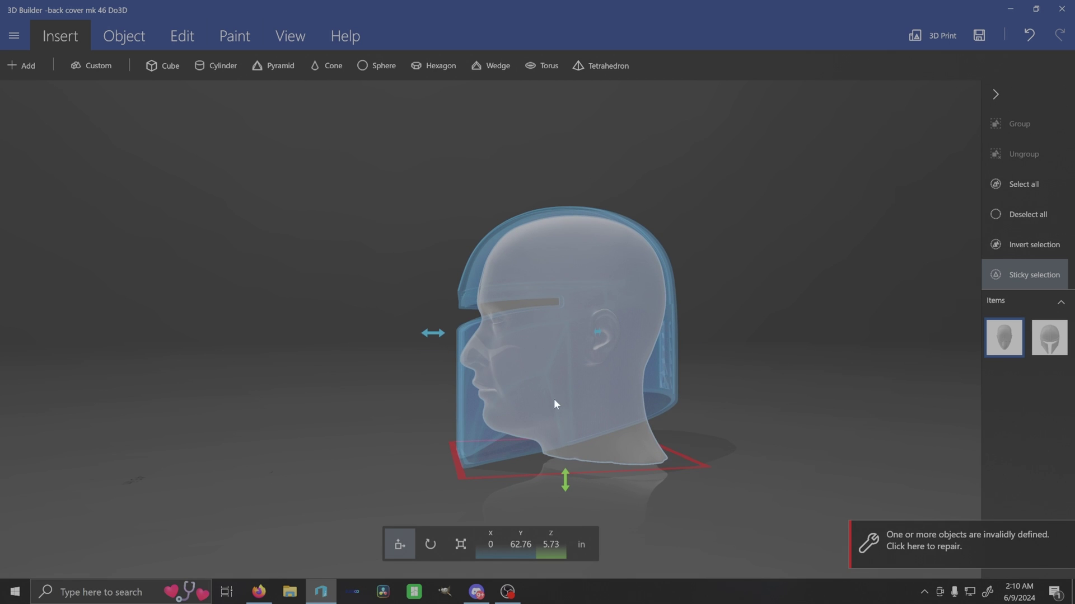
left_click_drag(567, 484, 570, 477)
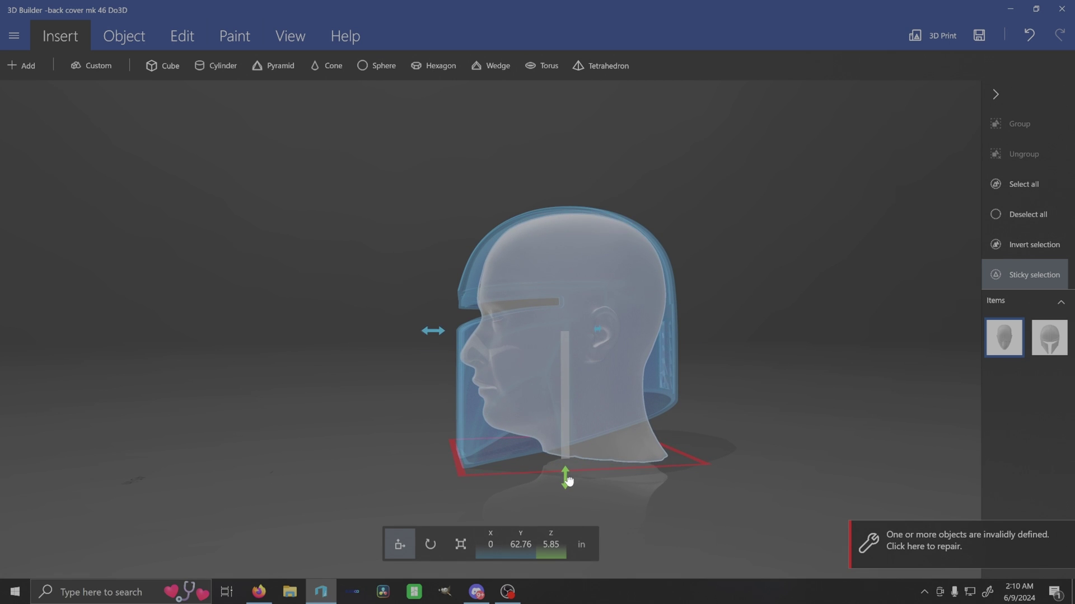
left_click_drag(465, 458, 643, 377)
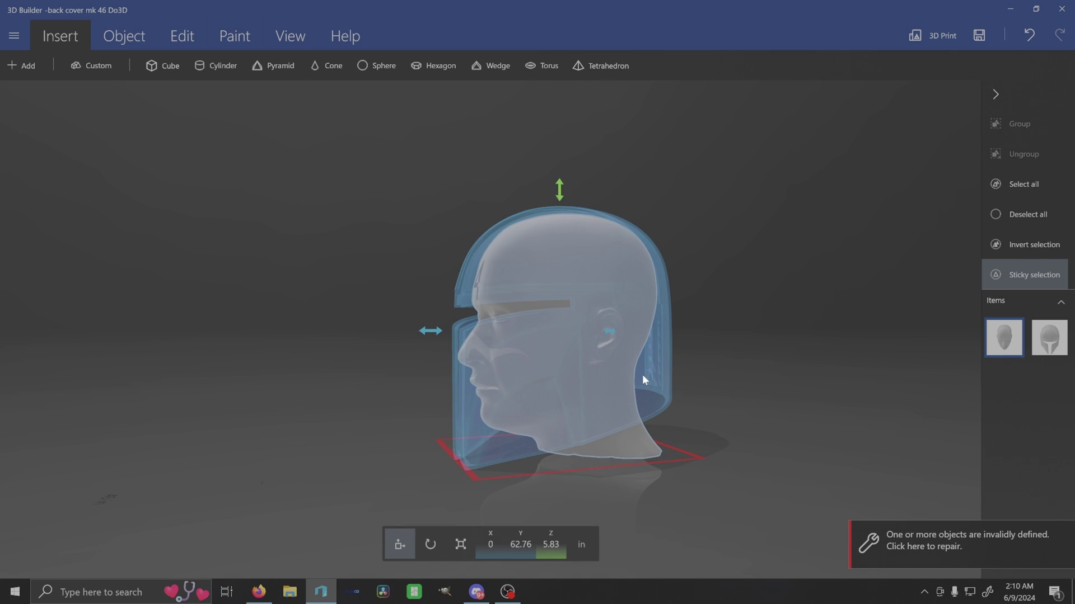
left_click(585, 361)
left_click(628, 452)
left_click_drag(228, 435, 640, 434)
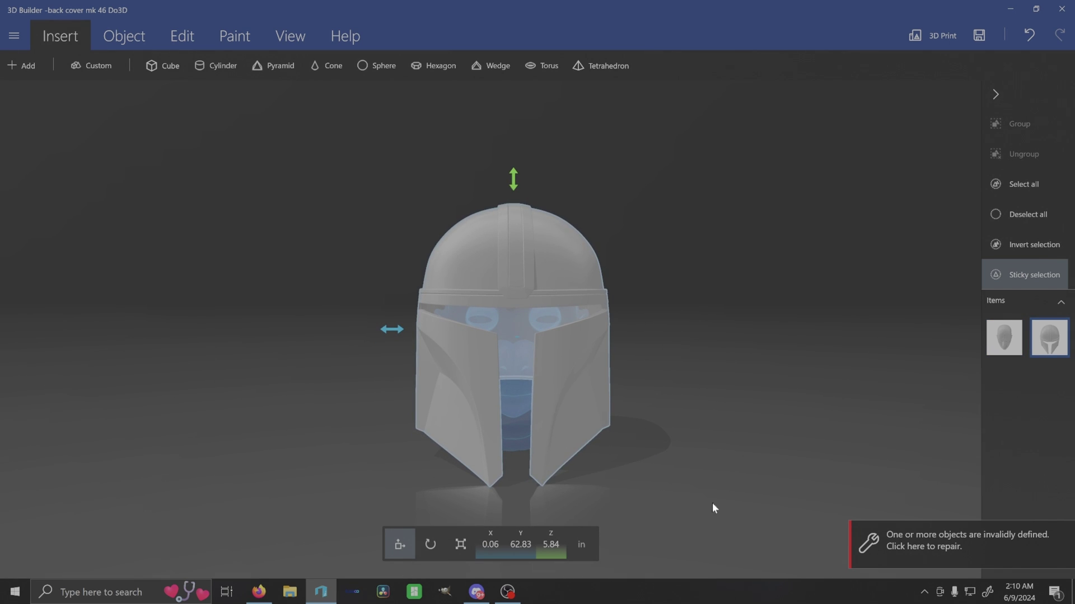
Select the head and confirm its 105% scale, viewing it from below
left_click(520, 243)
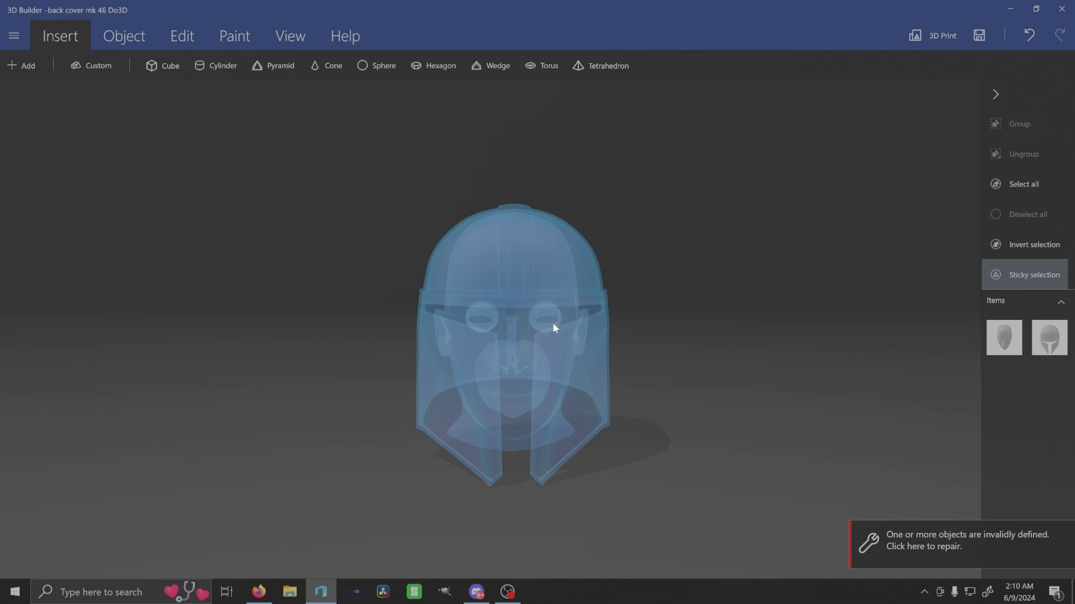
left_click(510, 331)
left_click(460, 545)
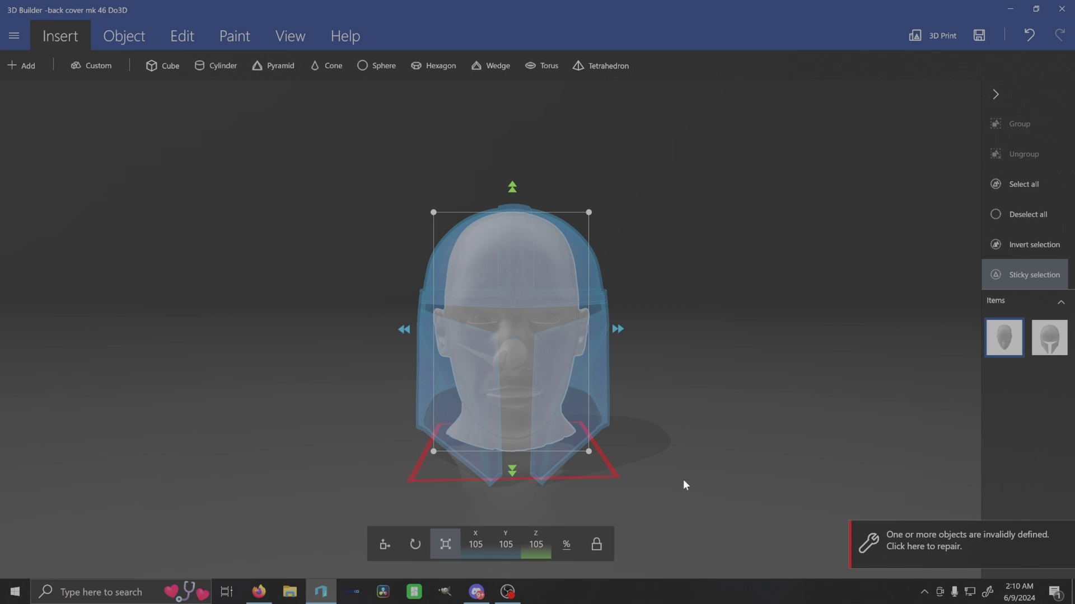
left_click_drag(684, 480, 313, 487)
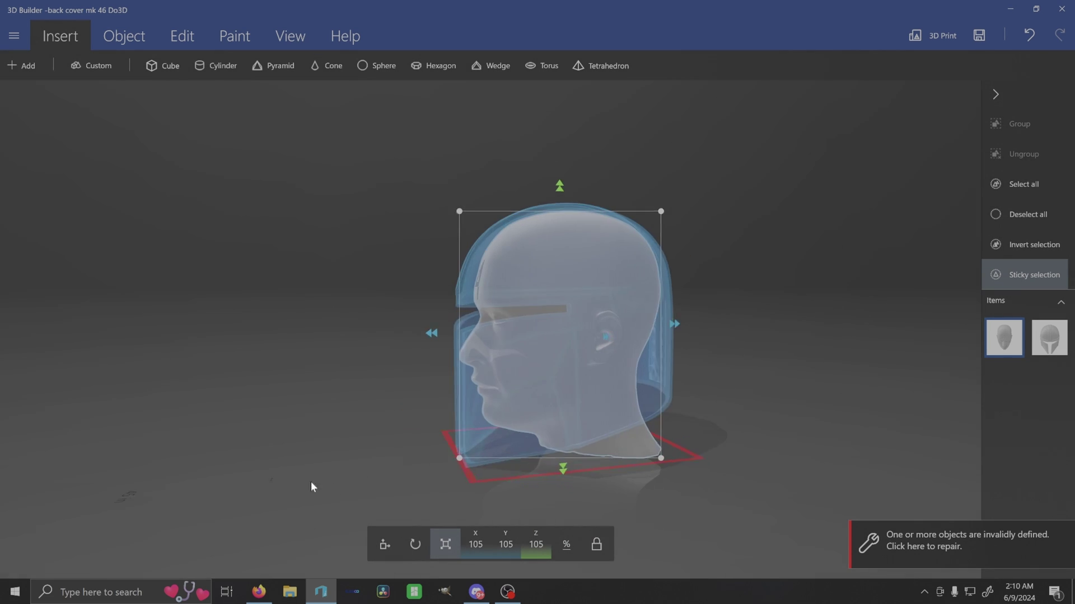
scroll(681, 432, "down", 2)
left_click_drag(710, 415, 697, 413)
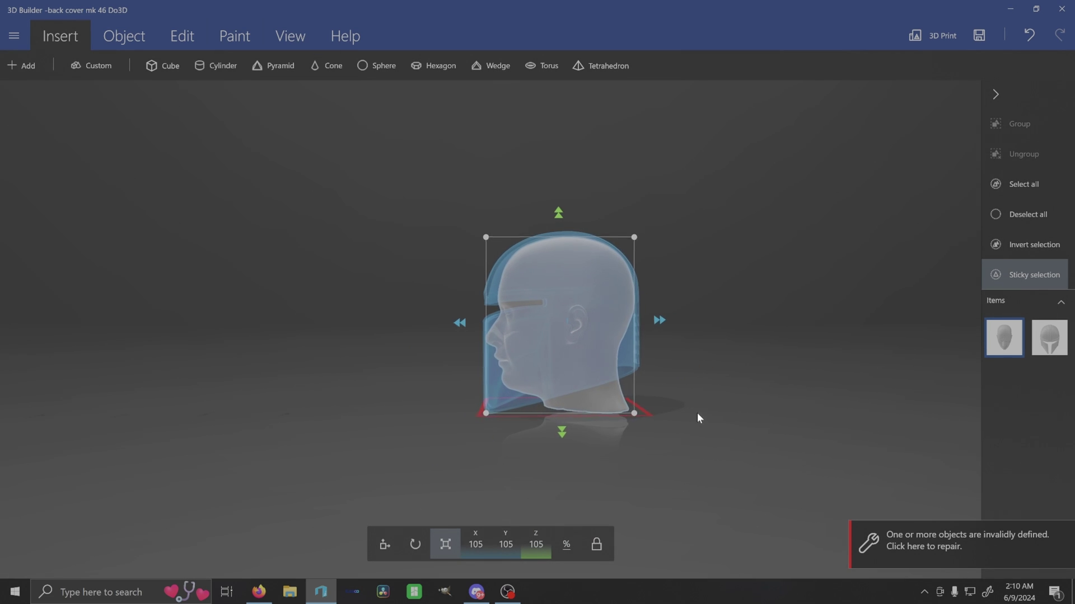
Enlarge the helmet uniformly from 103% to about 106.48% with its scale handle
scroll(548, 344, "up", 2)
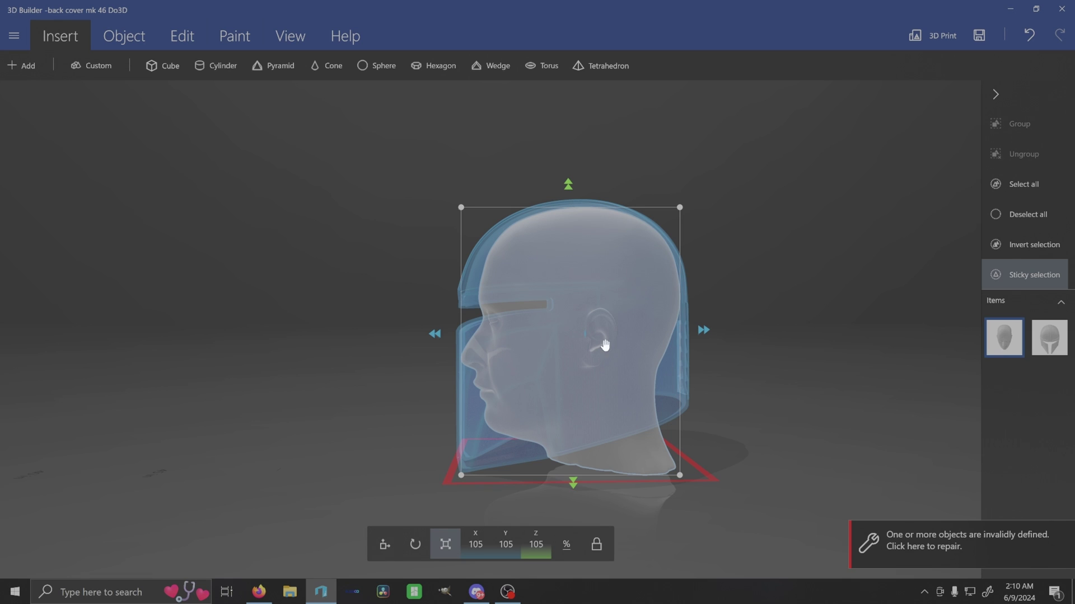
scroll(600, 365, "up", 2)
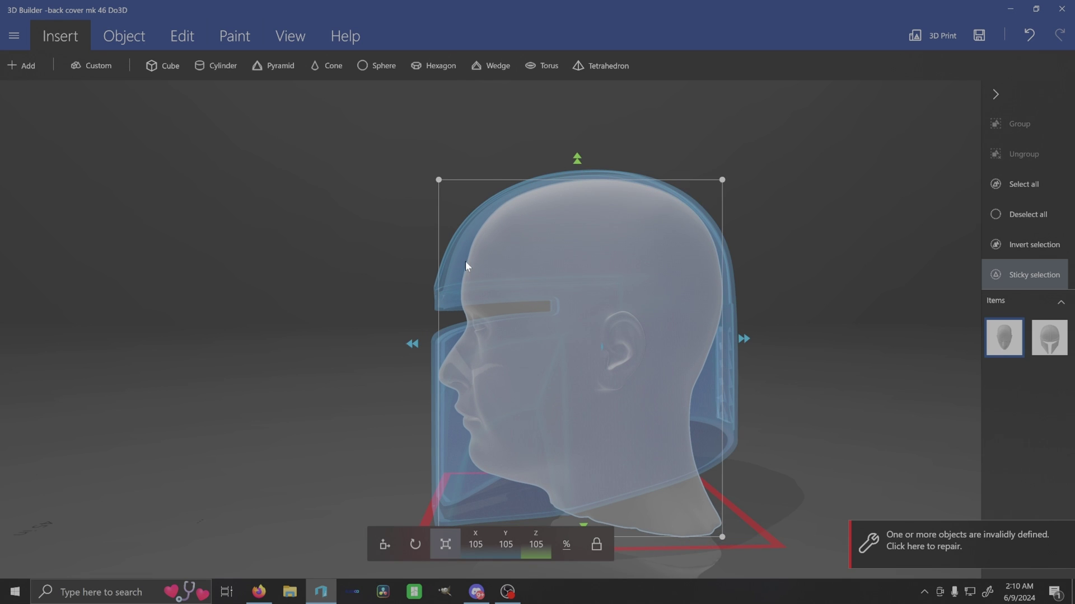
left_click(480, 250)
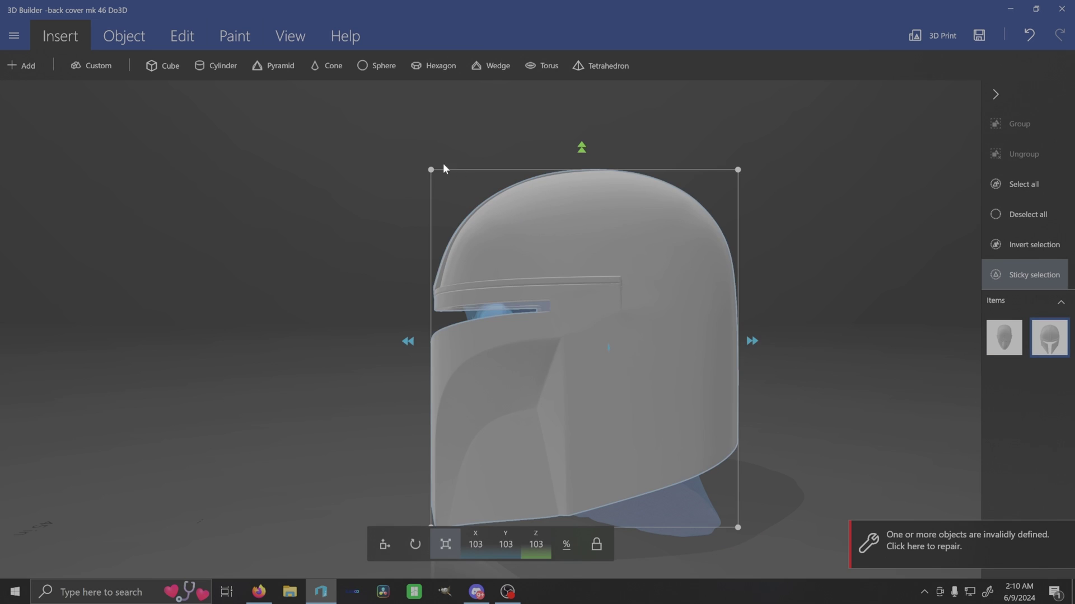
left_click_drag(430, 168, 425, 158)
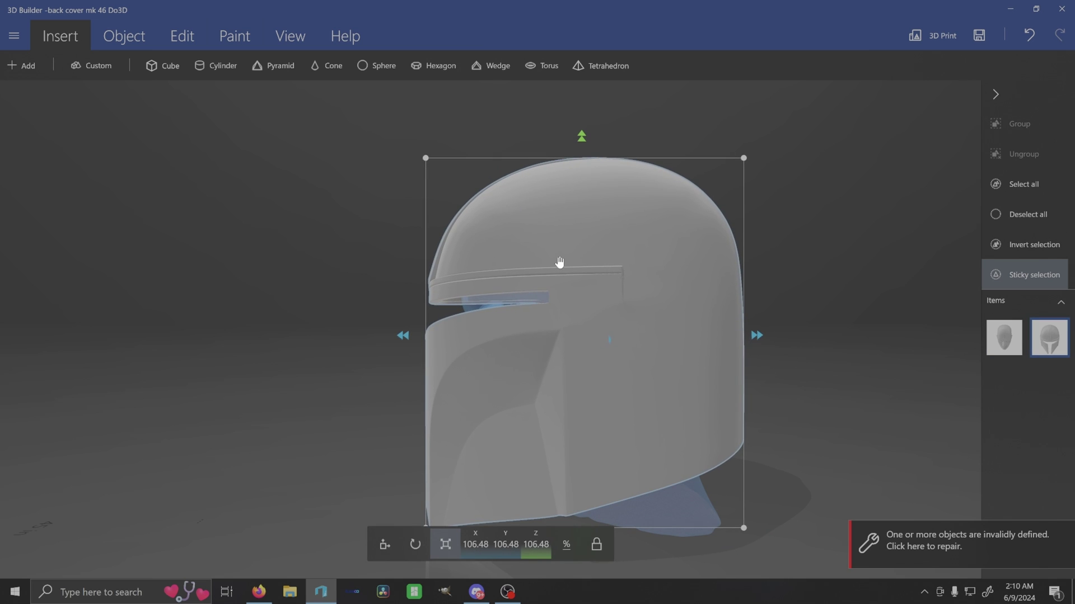
Deselect the helmet so both the 106.48% helmet and head show translucent
left_click(533, 290)
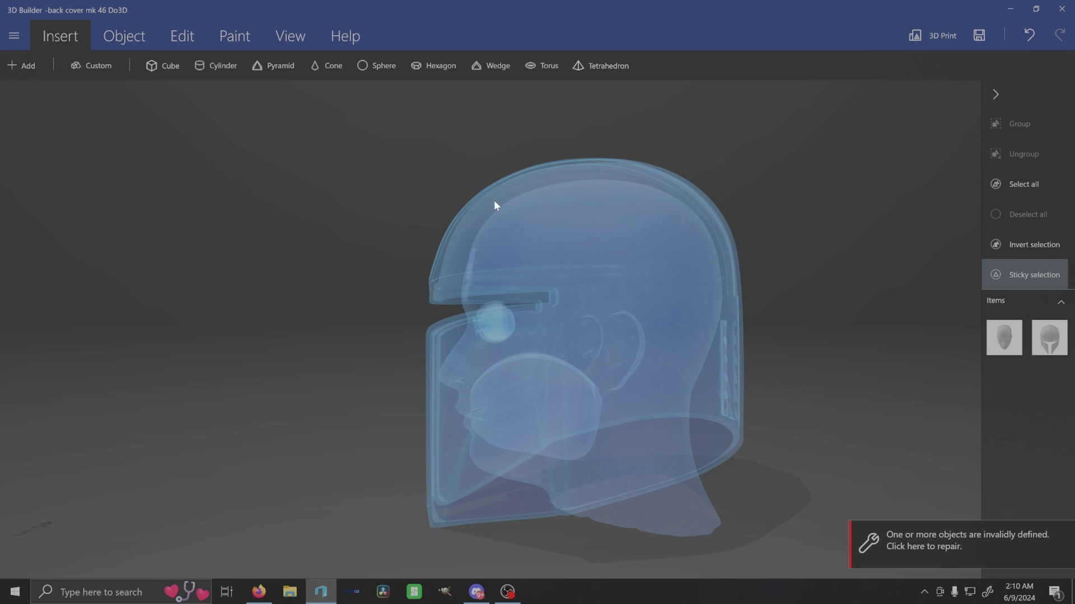